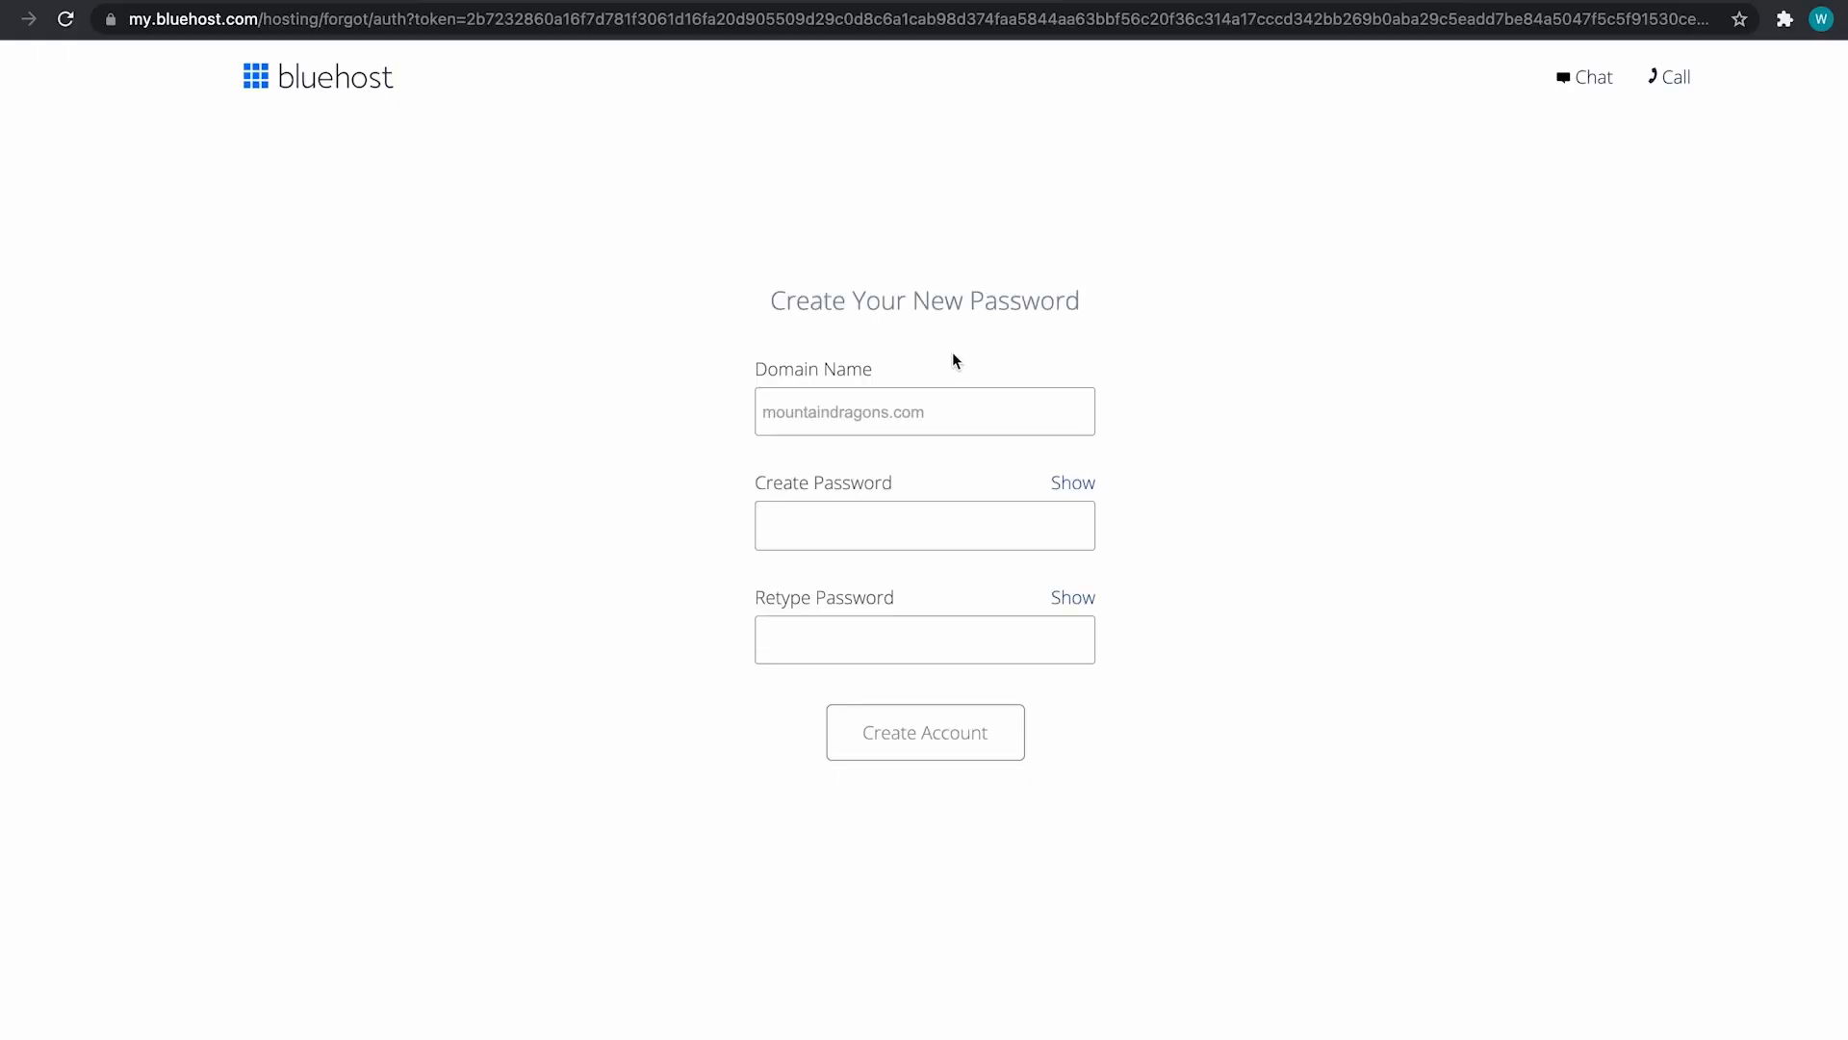
# Enter and retype a new account password for mountaindragons.com, and agree to the Privacy Policy and Terms of Service
pyautogui.click(953, 530)
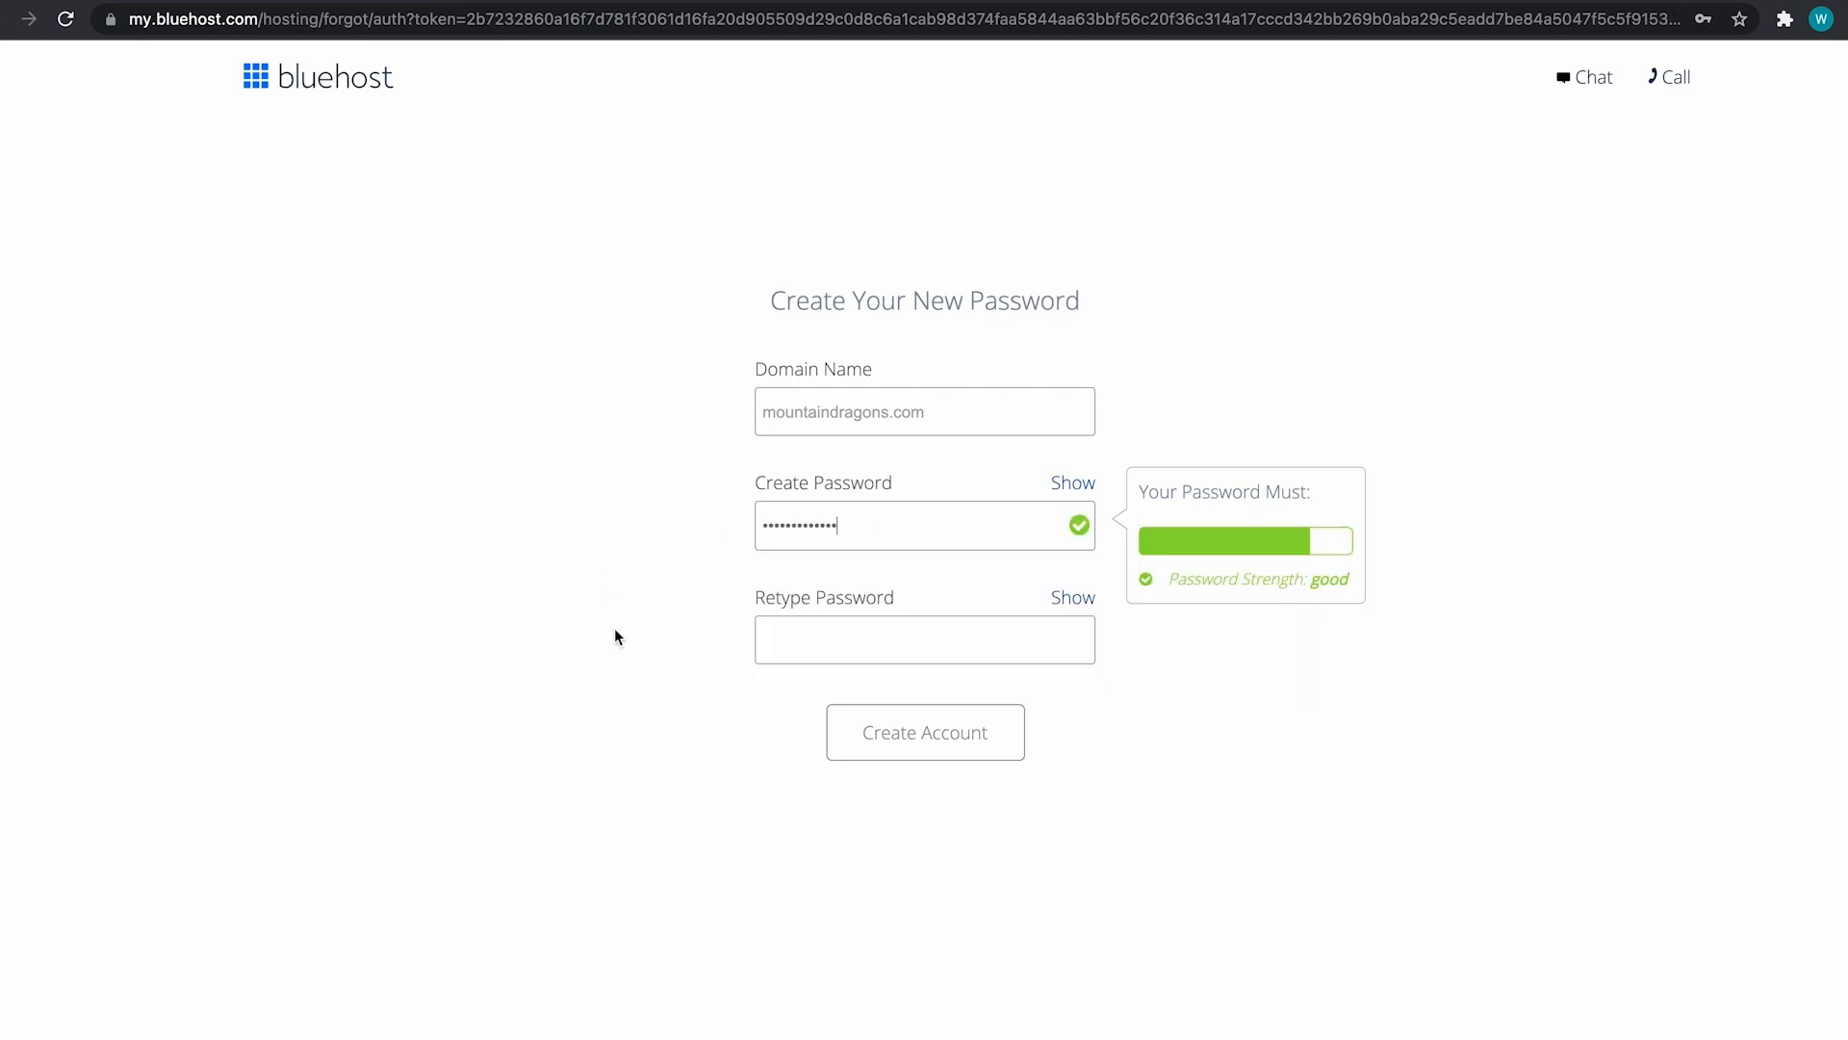
pyautogui.click(803, 630)
pyautogui.write('•')
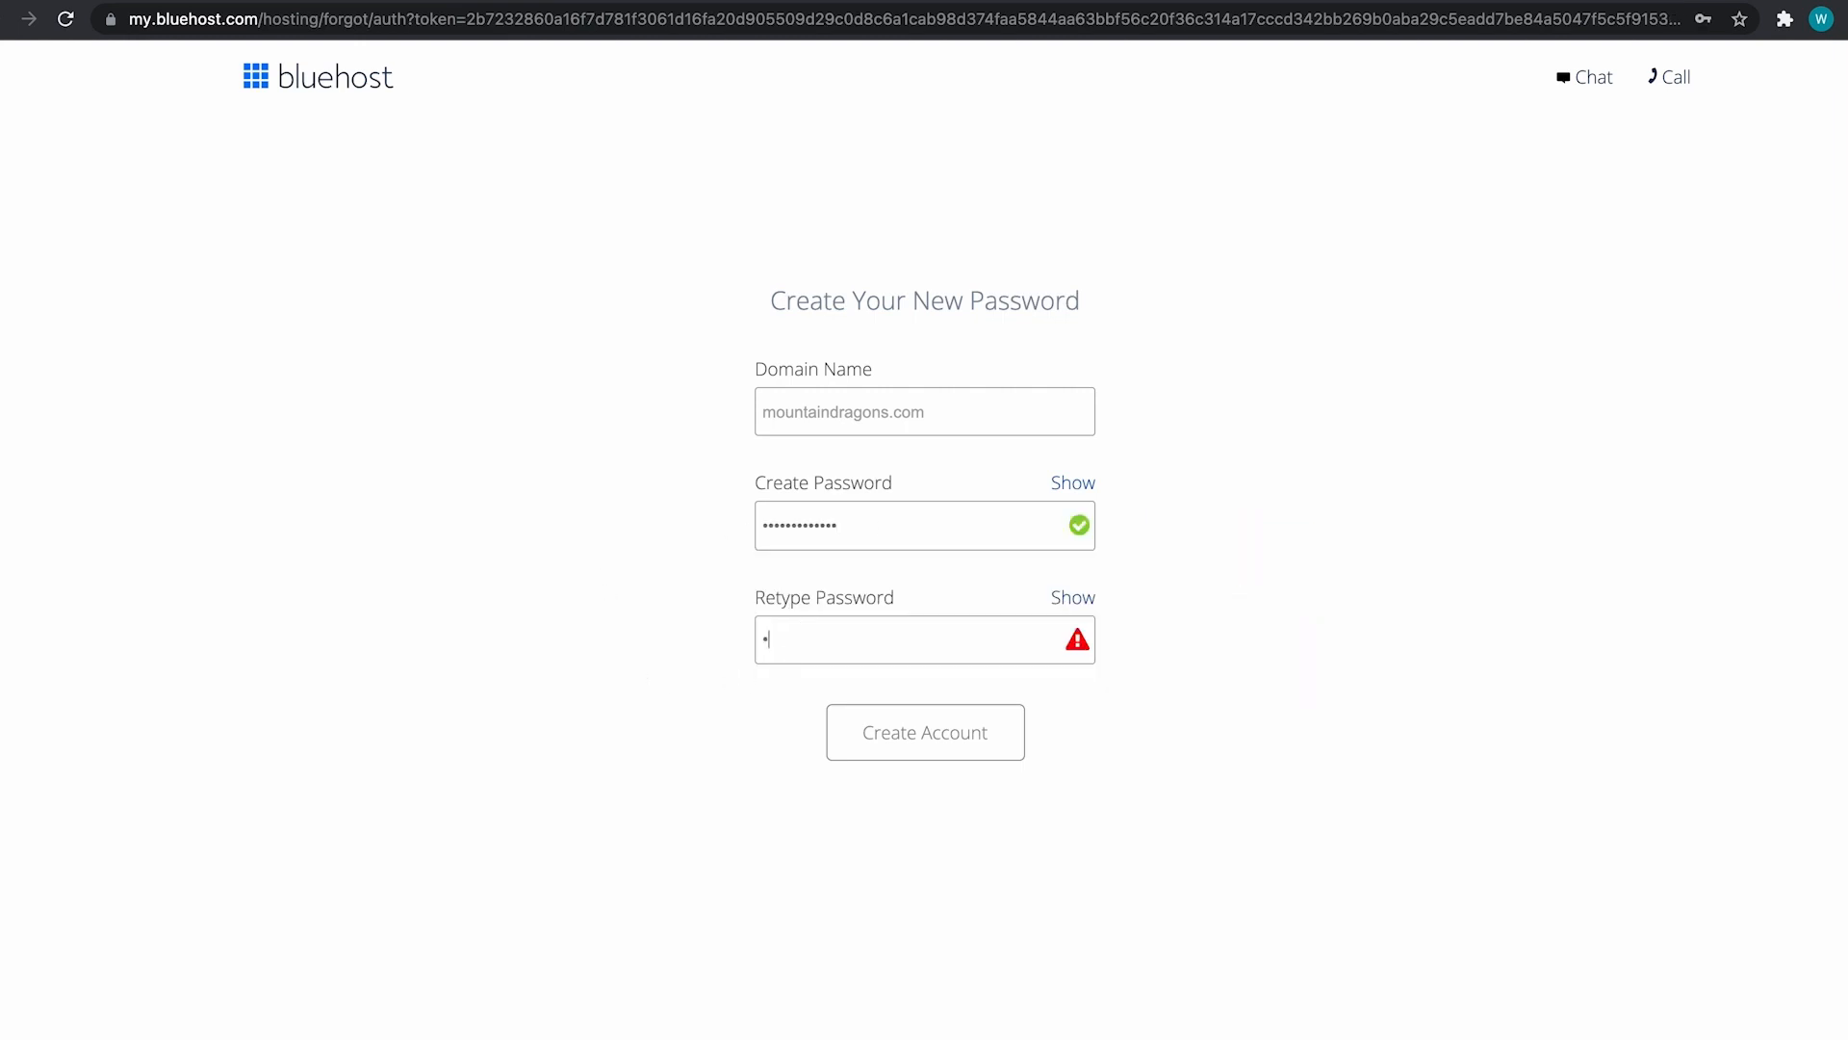
pyautogui.write('••••••••••••')
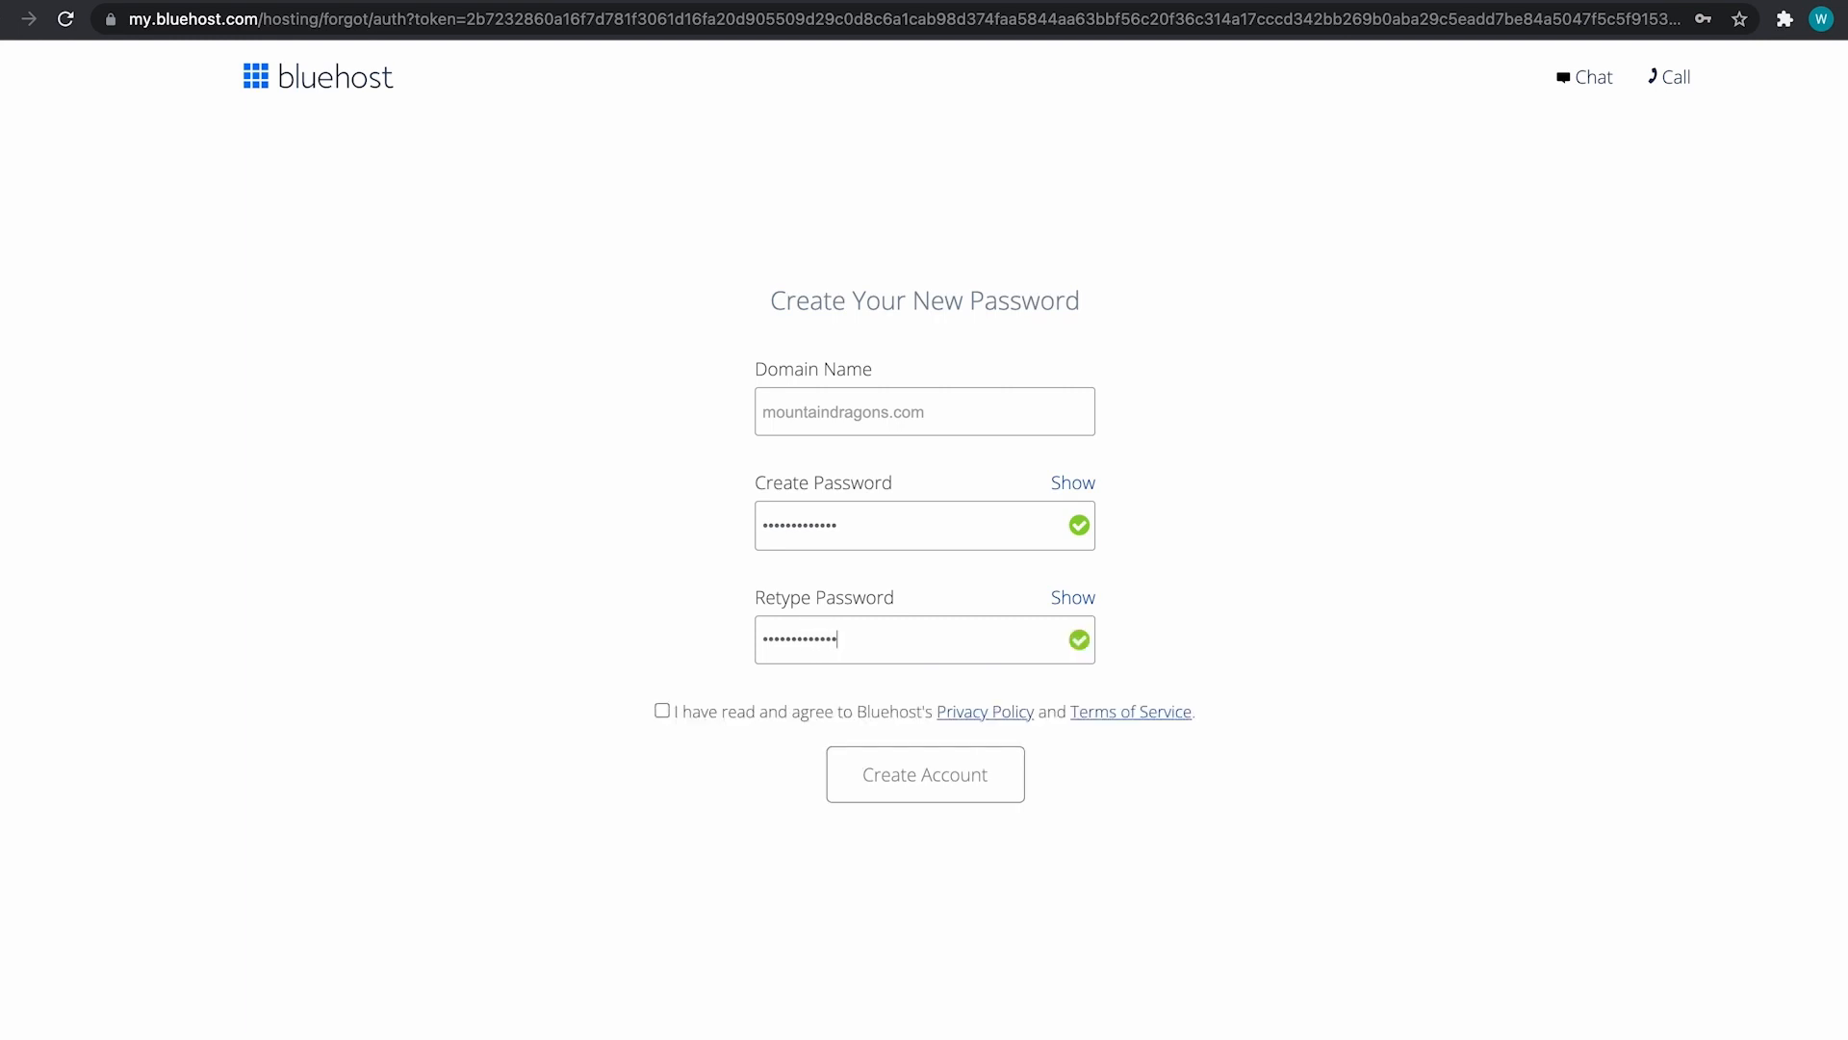
pyautogui.click(662, 711)
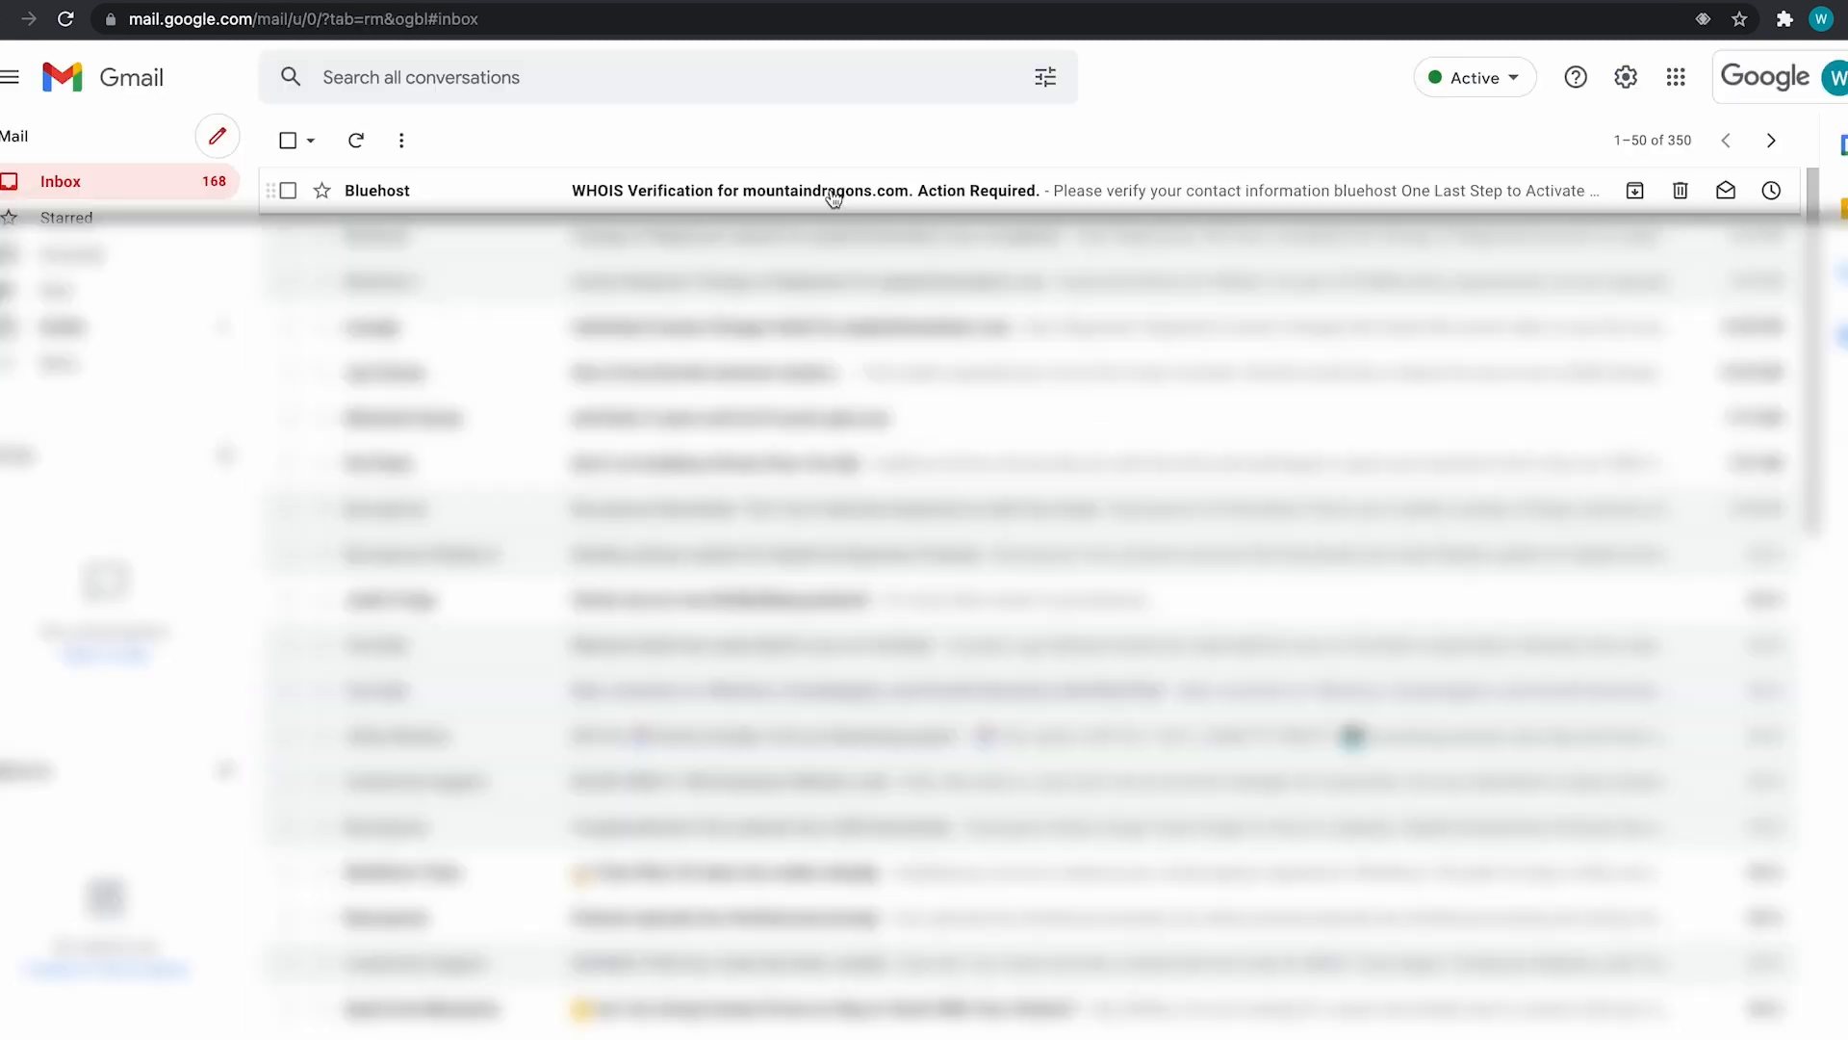
# Open Bluehost's WHOIS verification message for mountaindragons.com in Gmail and verify the email address
pyautogui.click(833, 196)
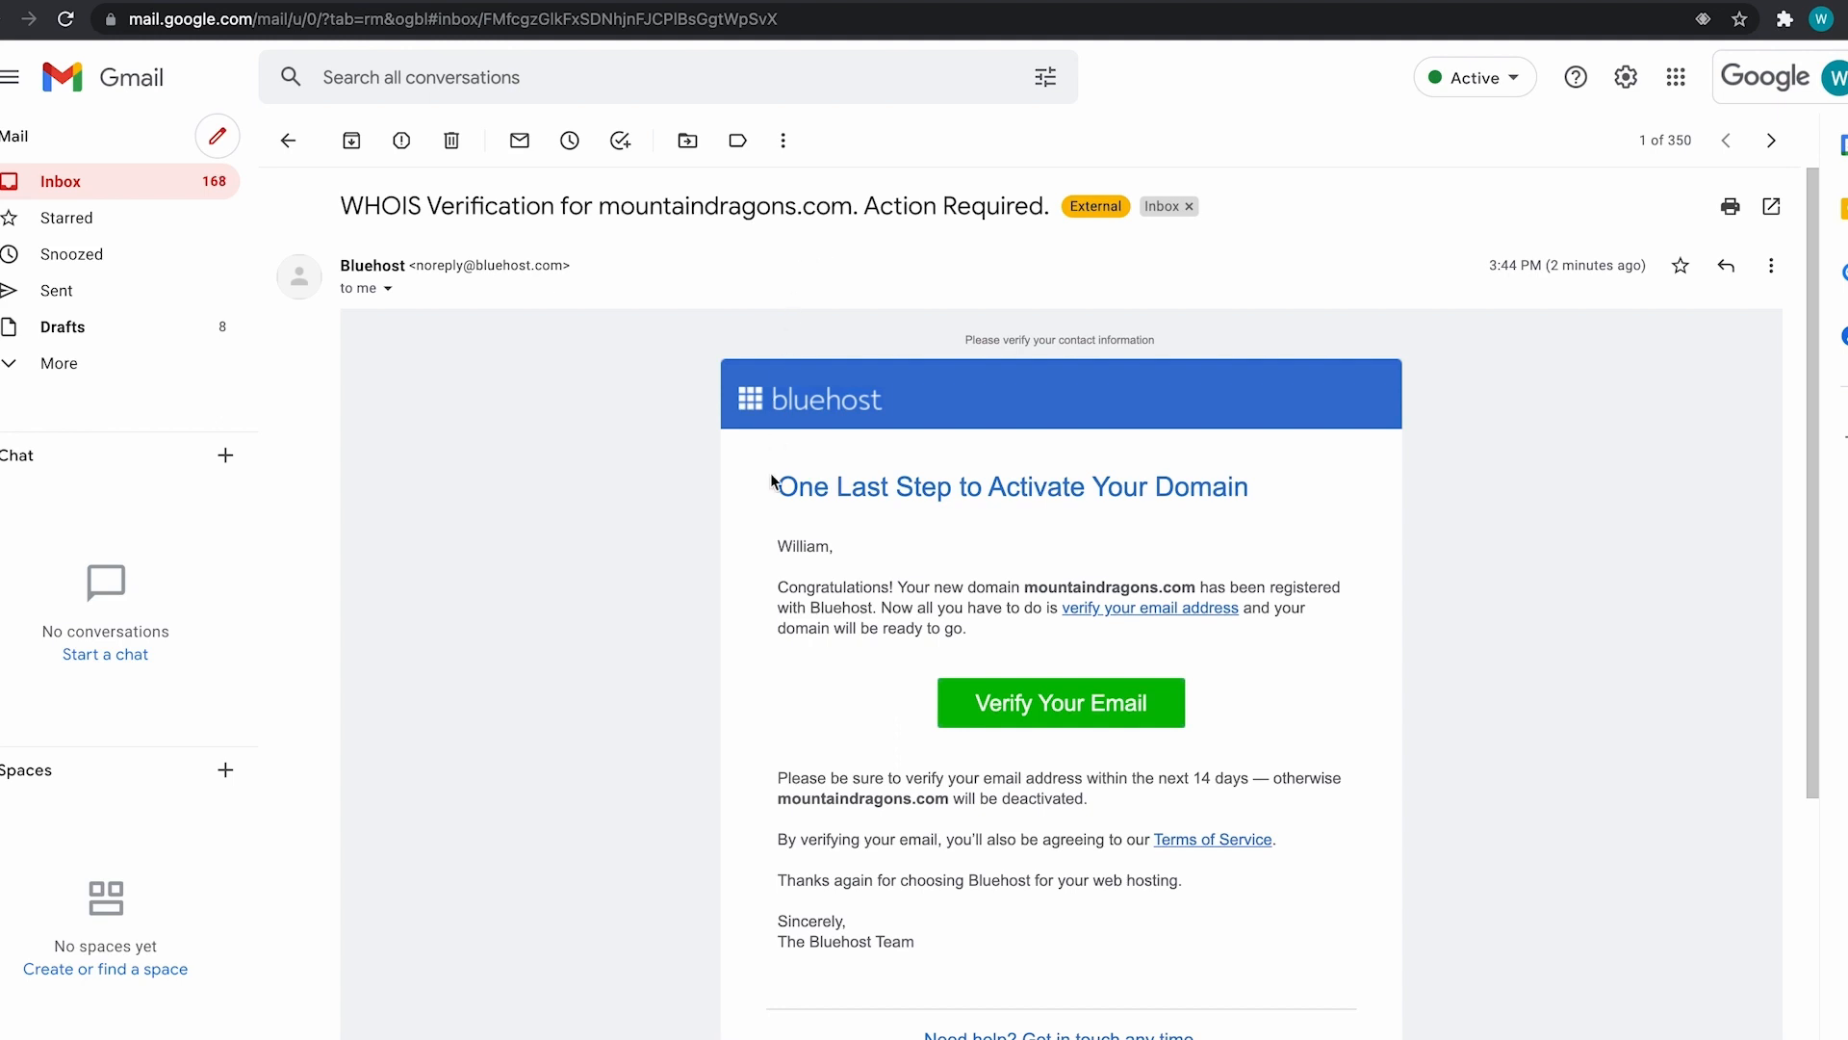
pyautogui.scroll(-3, 771, 477)
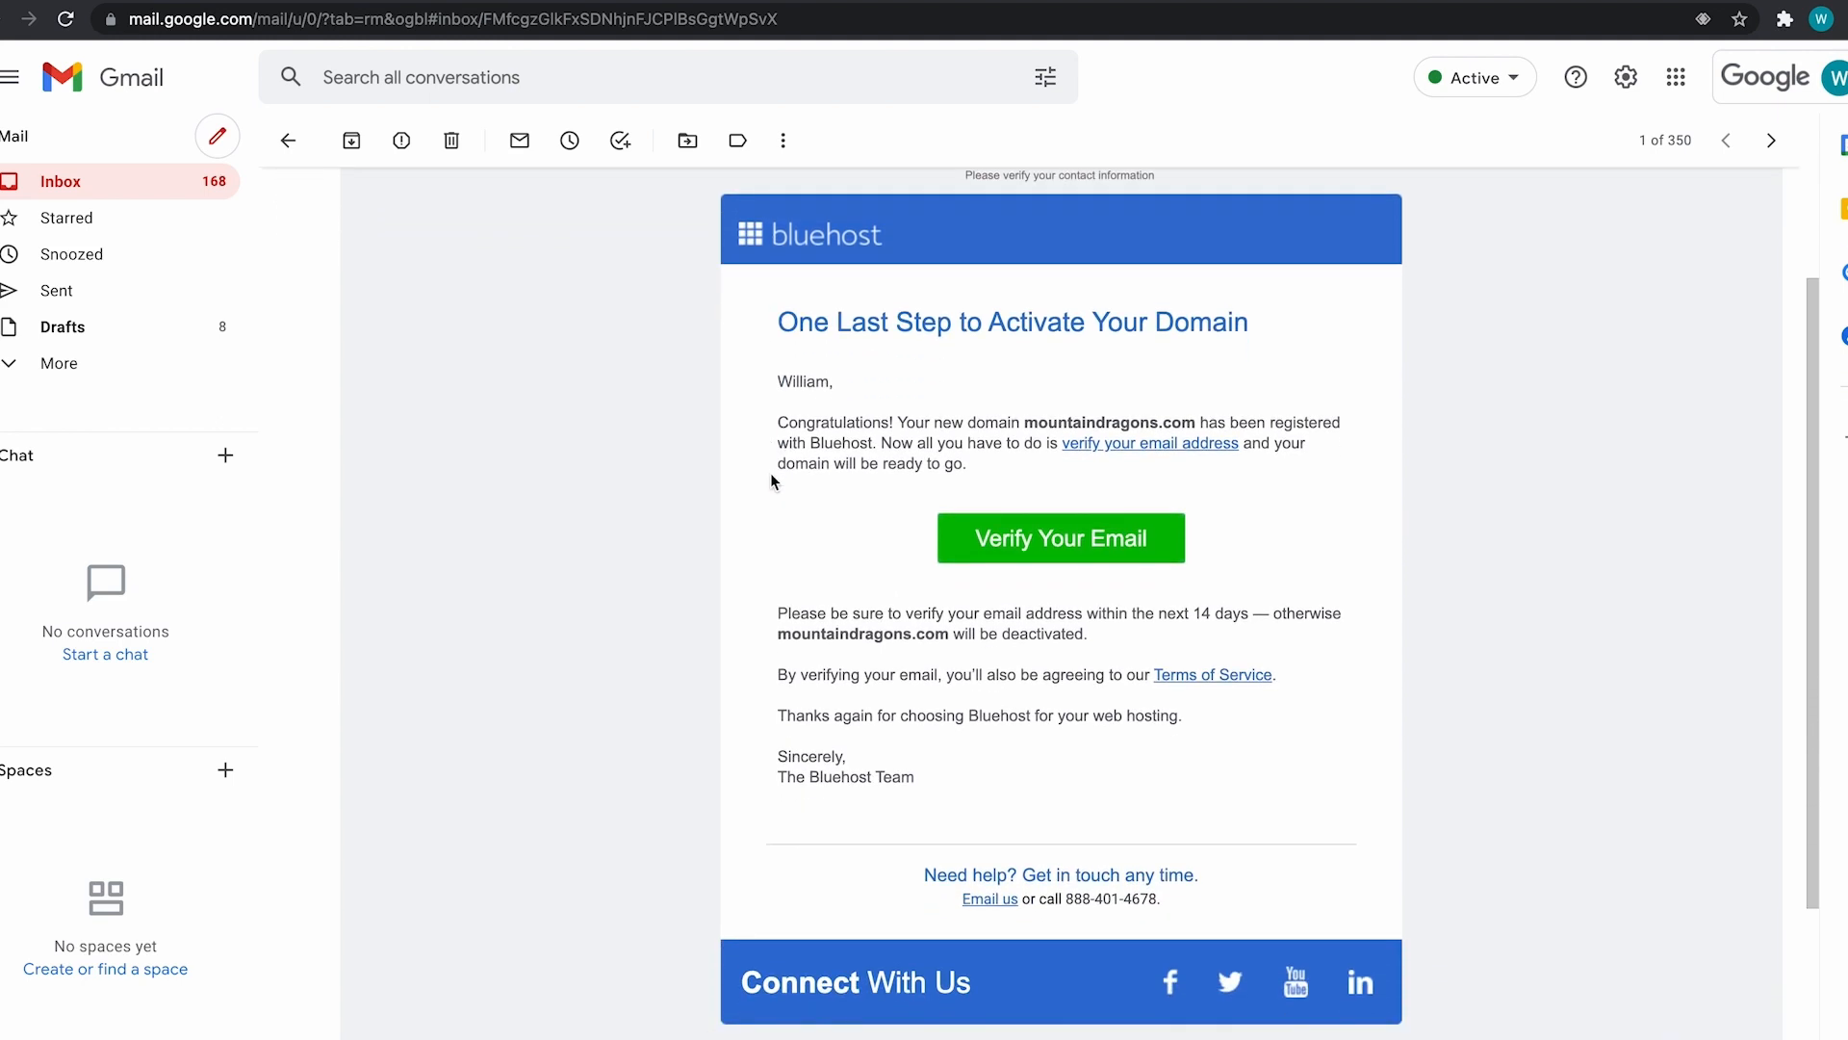
pyautogui.click(1049, 542)
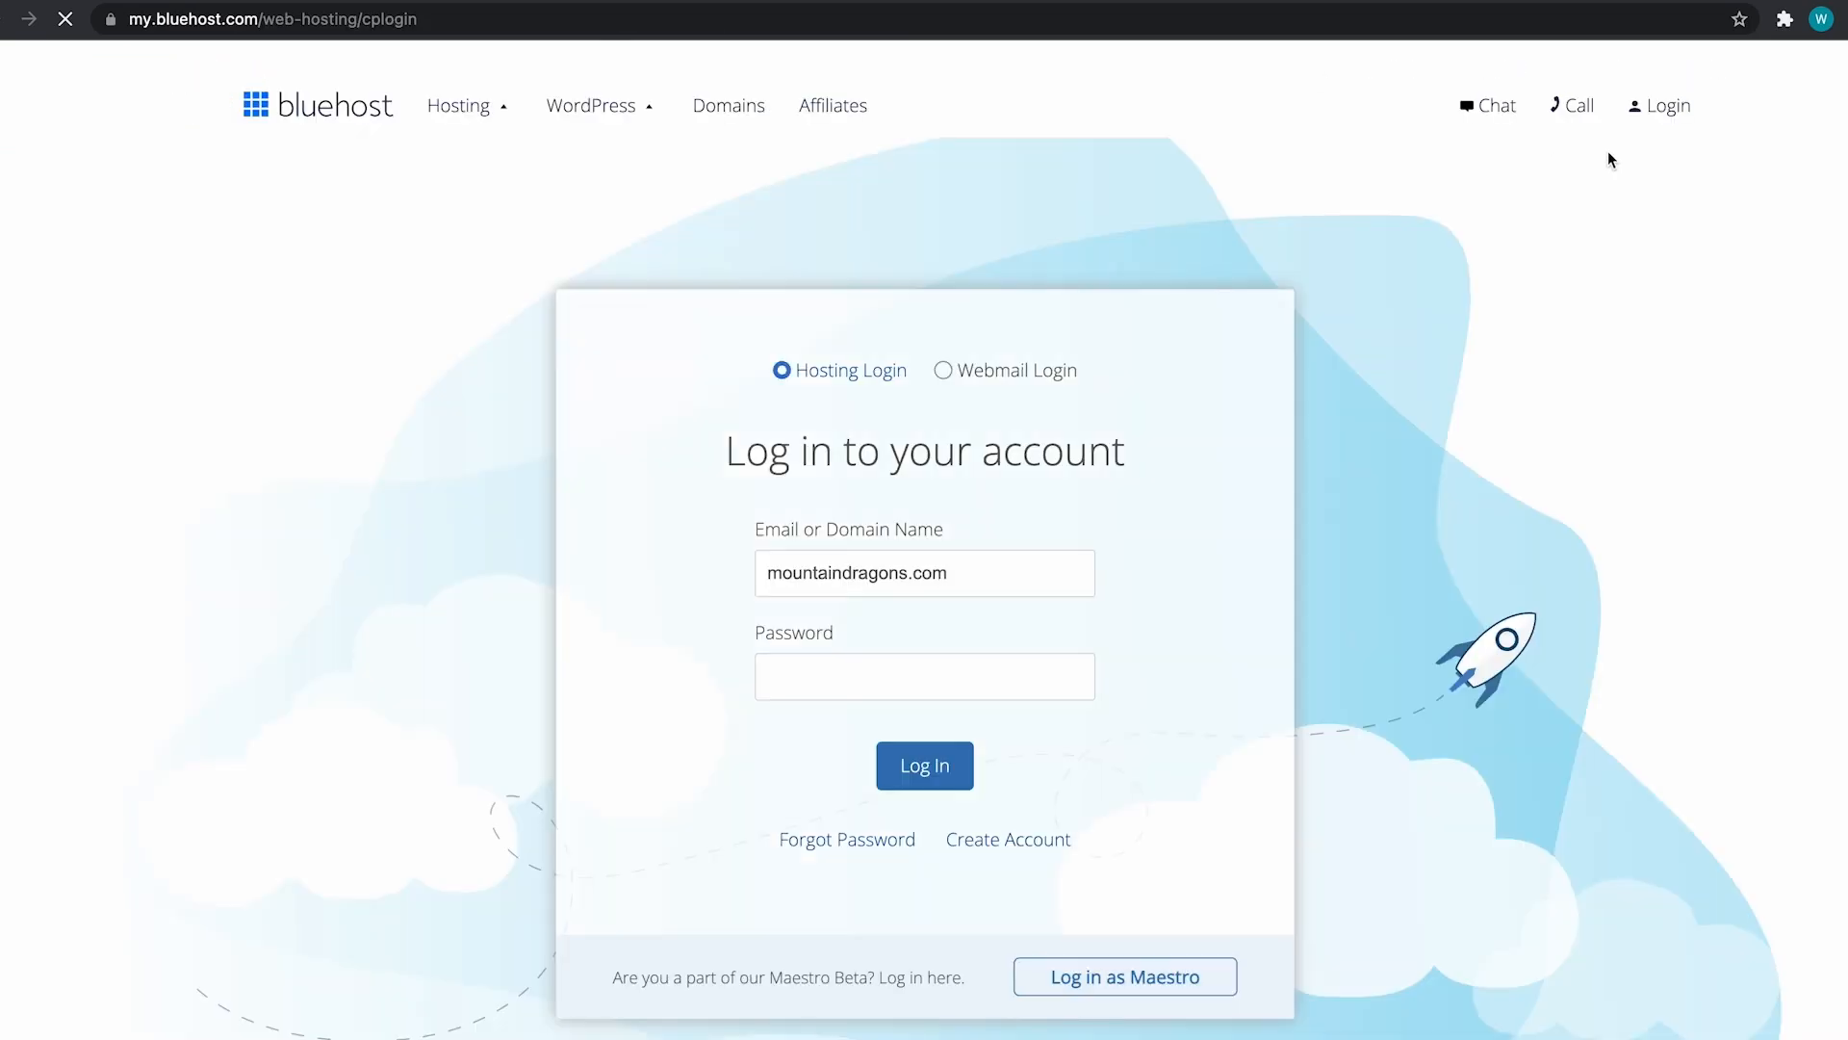
# Enter the account password for mountaindragons.com and log in to the Bluehost hosting account
pyautogui.click(846, 683)
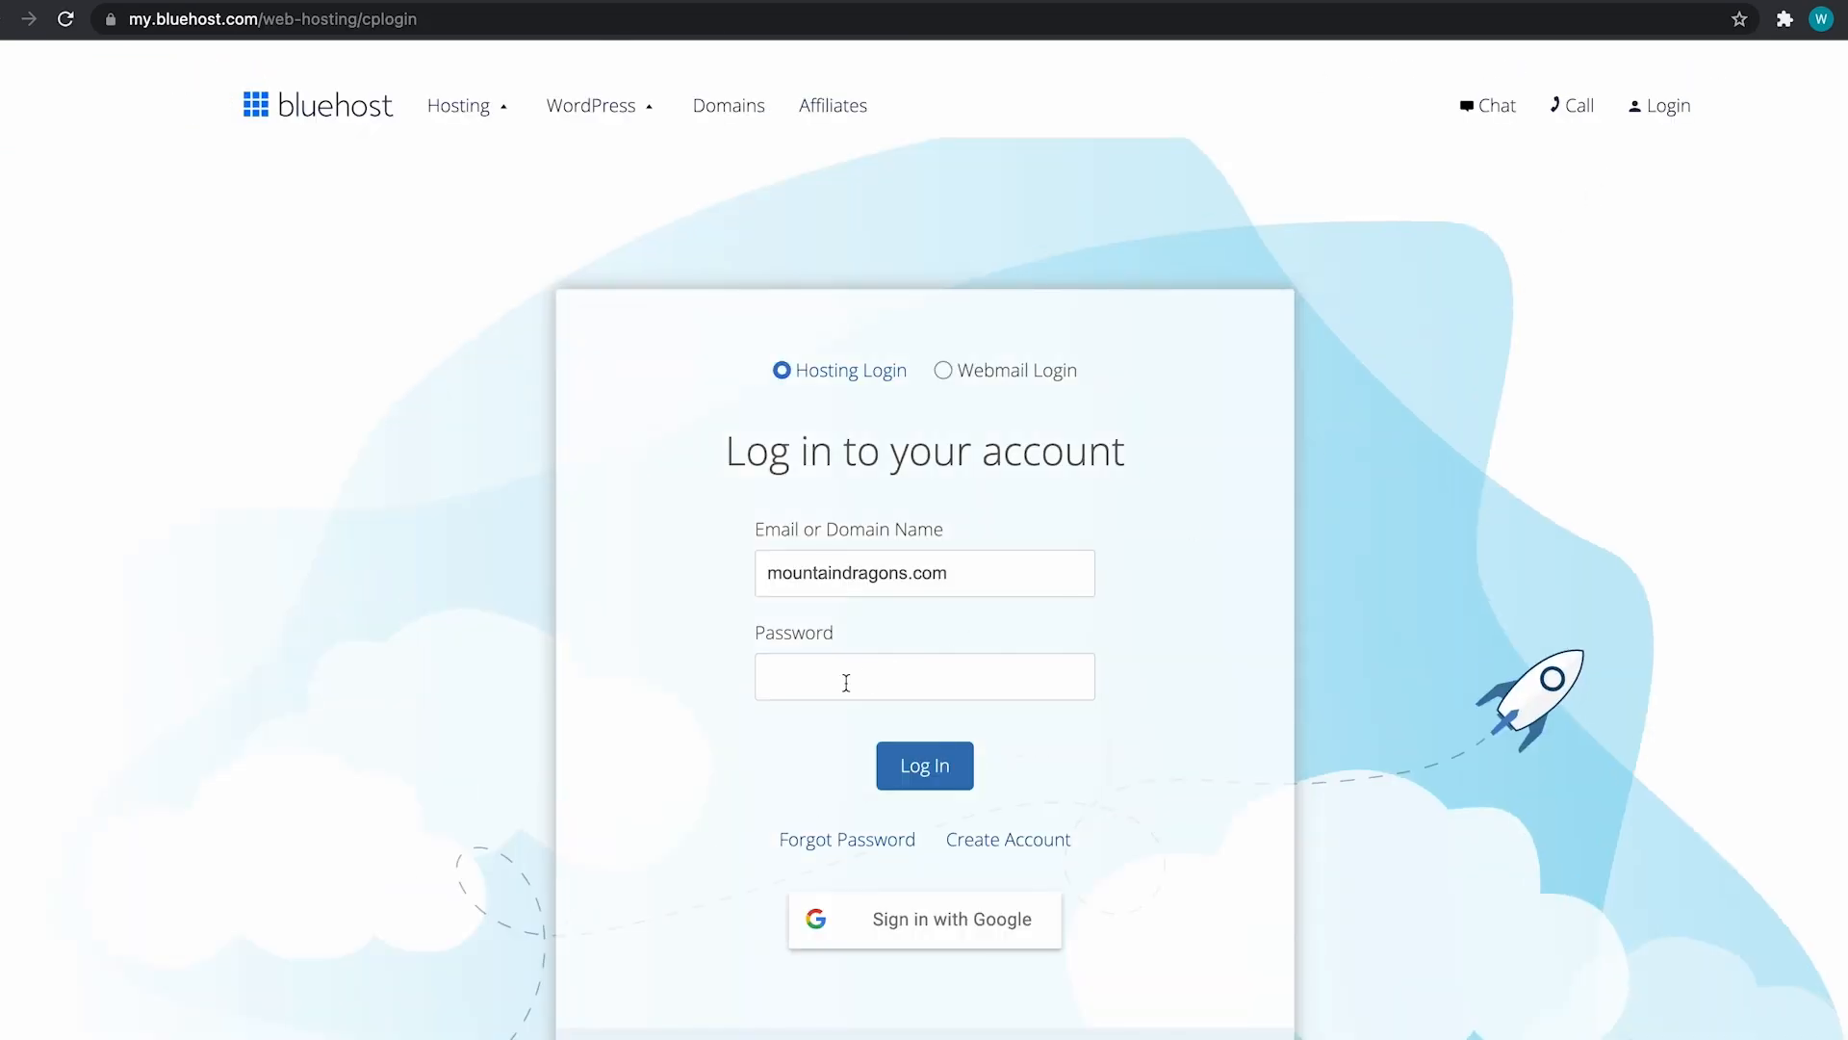
pyautogui.write('••••••••••••')
pyautogui.click(942, 769)
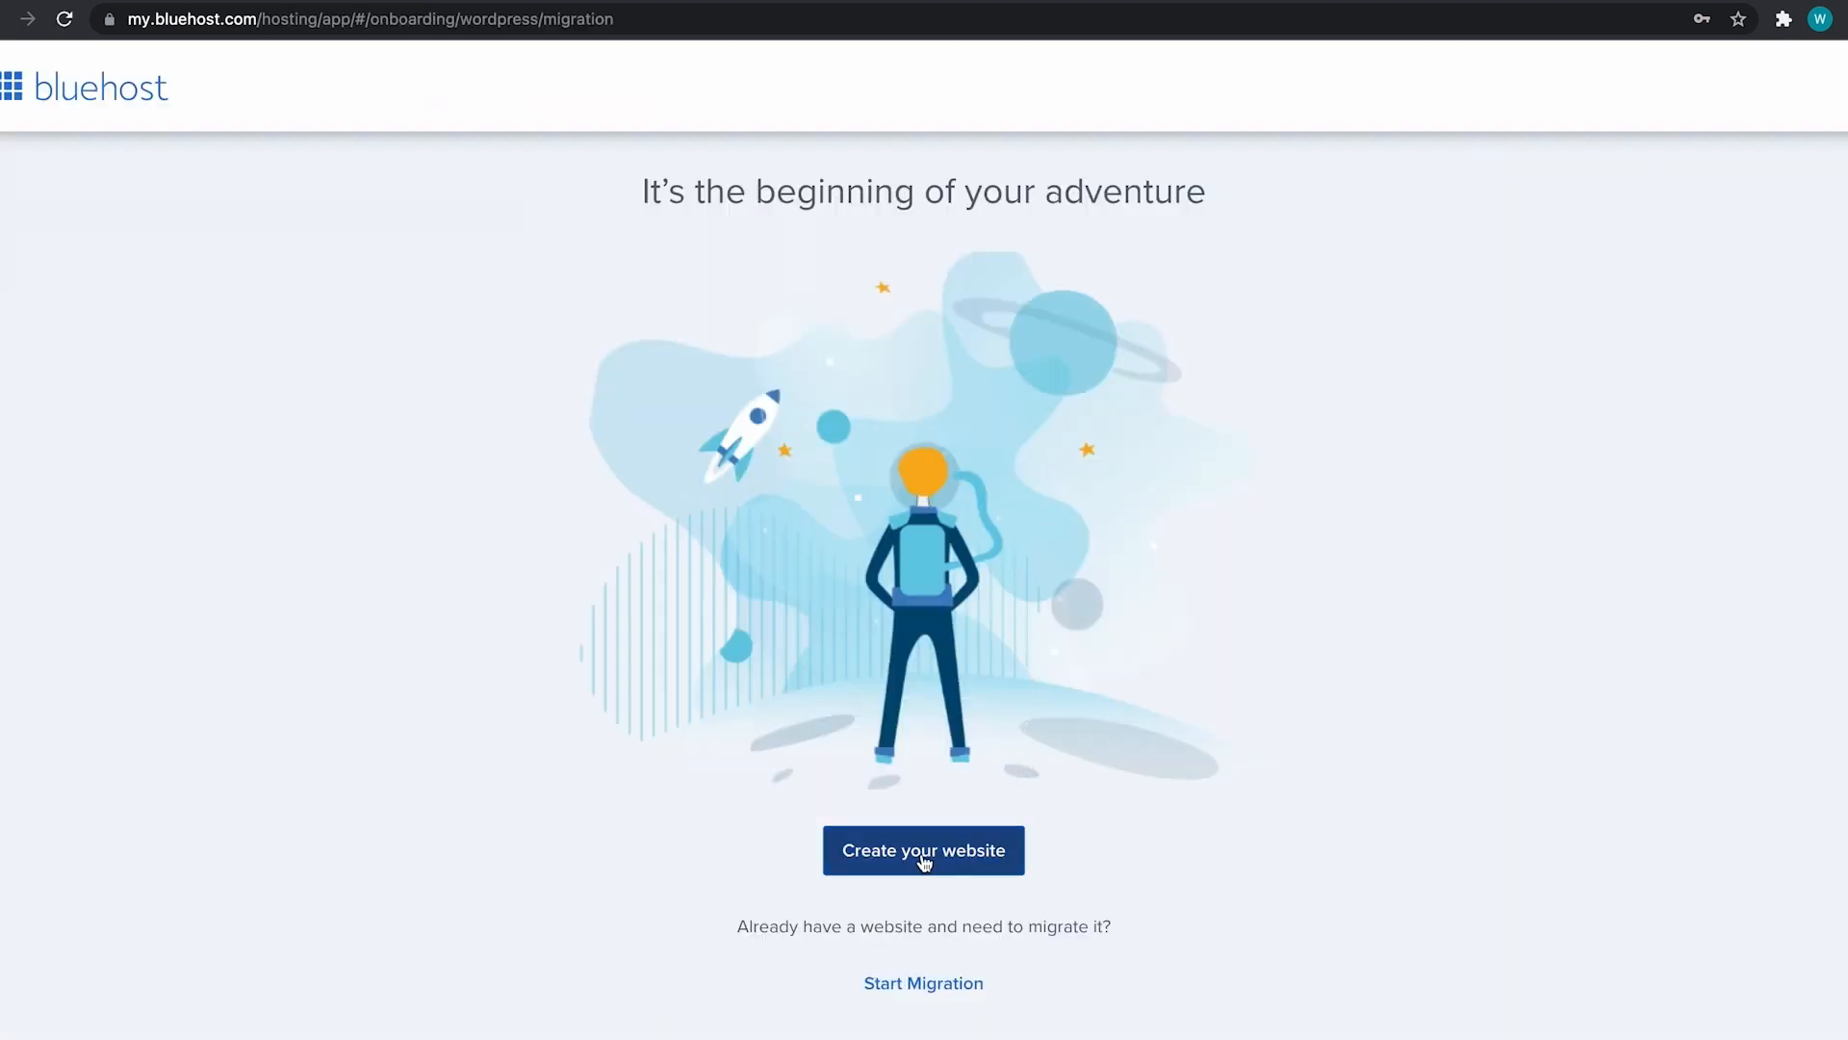
# Start creating a new website, skipping the questions about help wanted, kind of site and comfort level
pyautogui.click(924, 859)
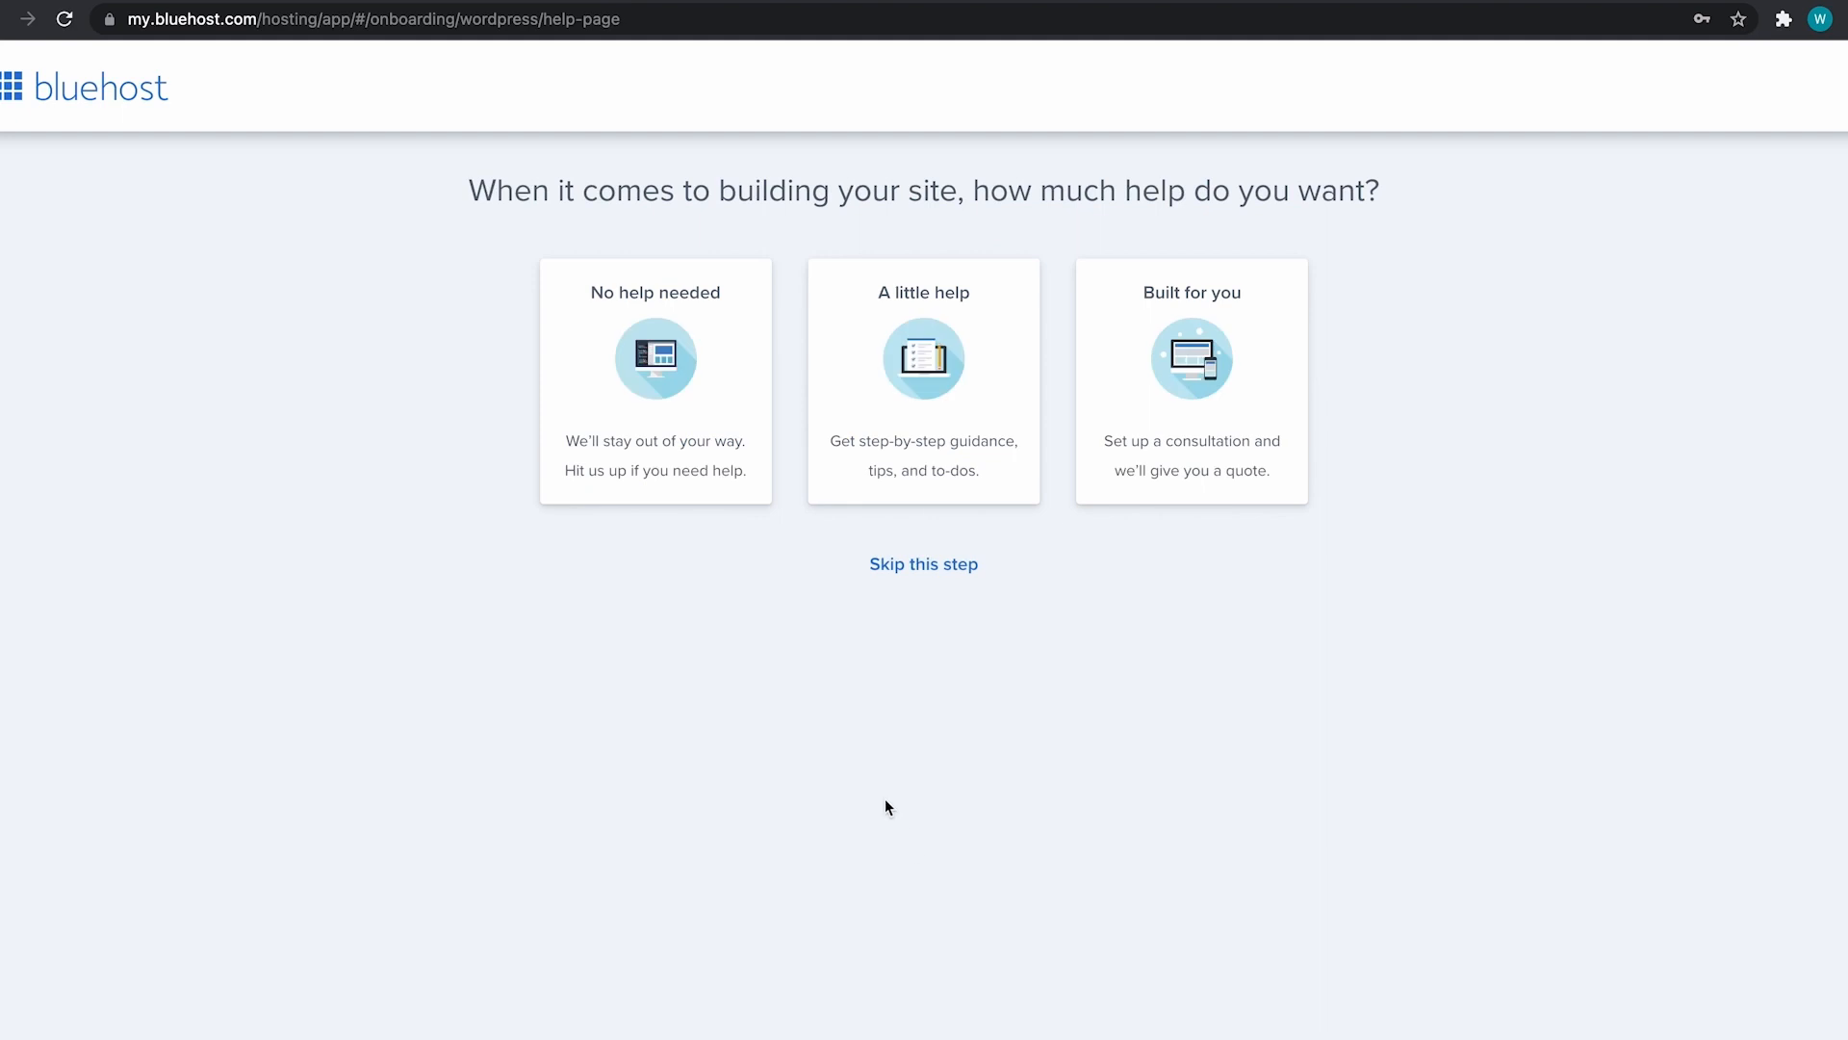
pyautogui.click(931, 567)
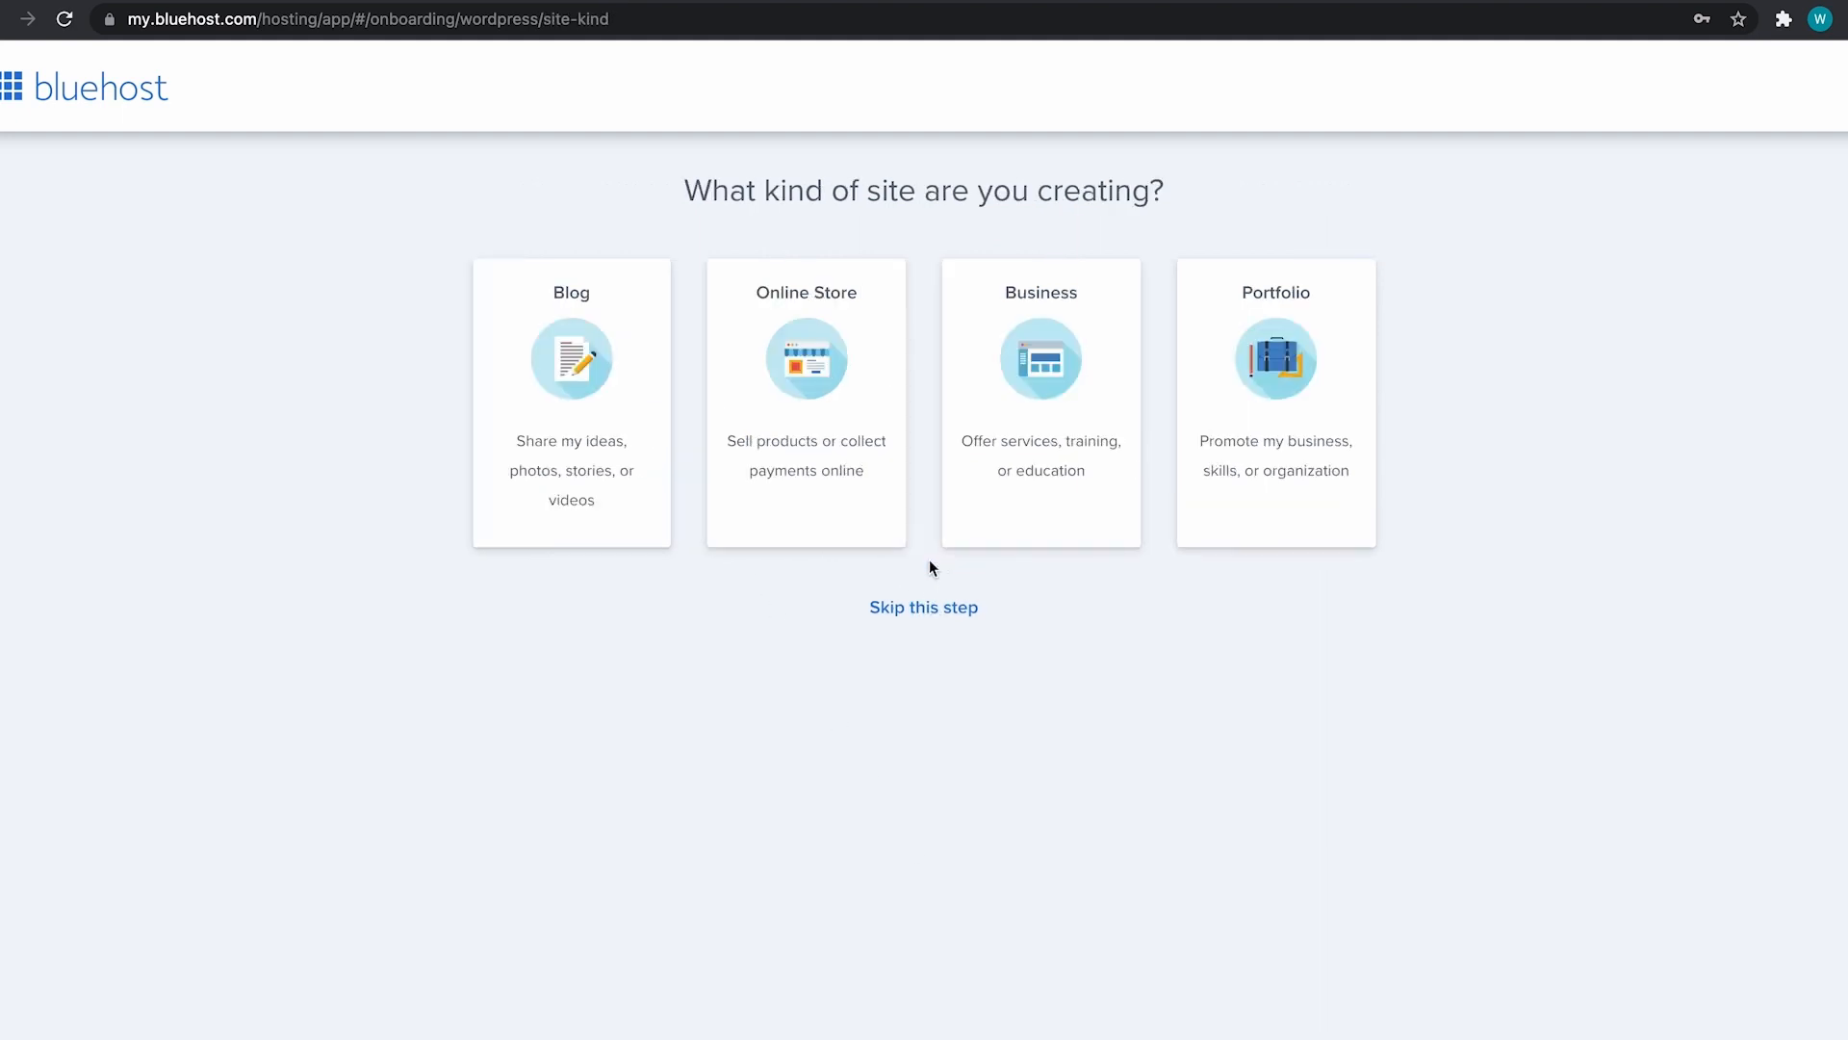
pyautogui.click(933, 609)
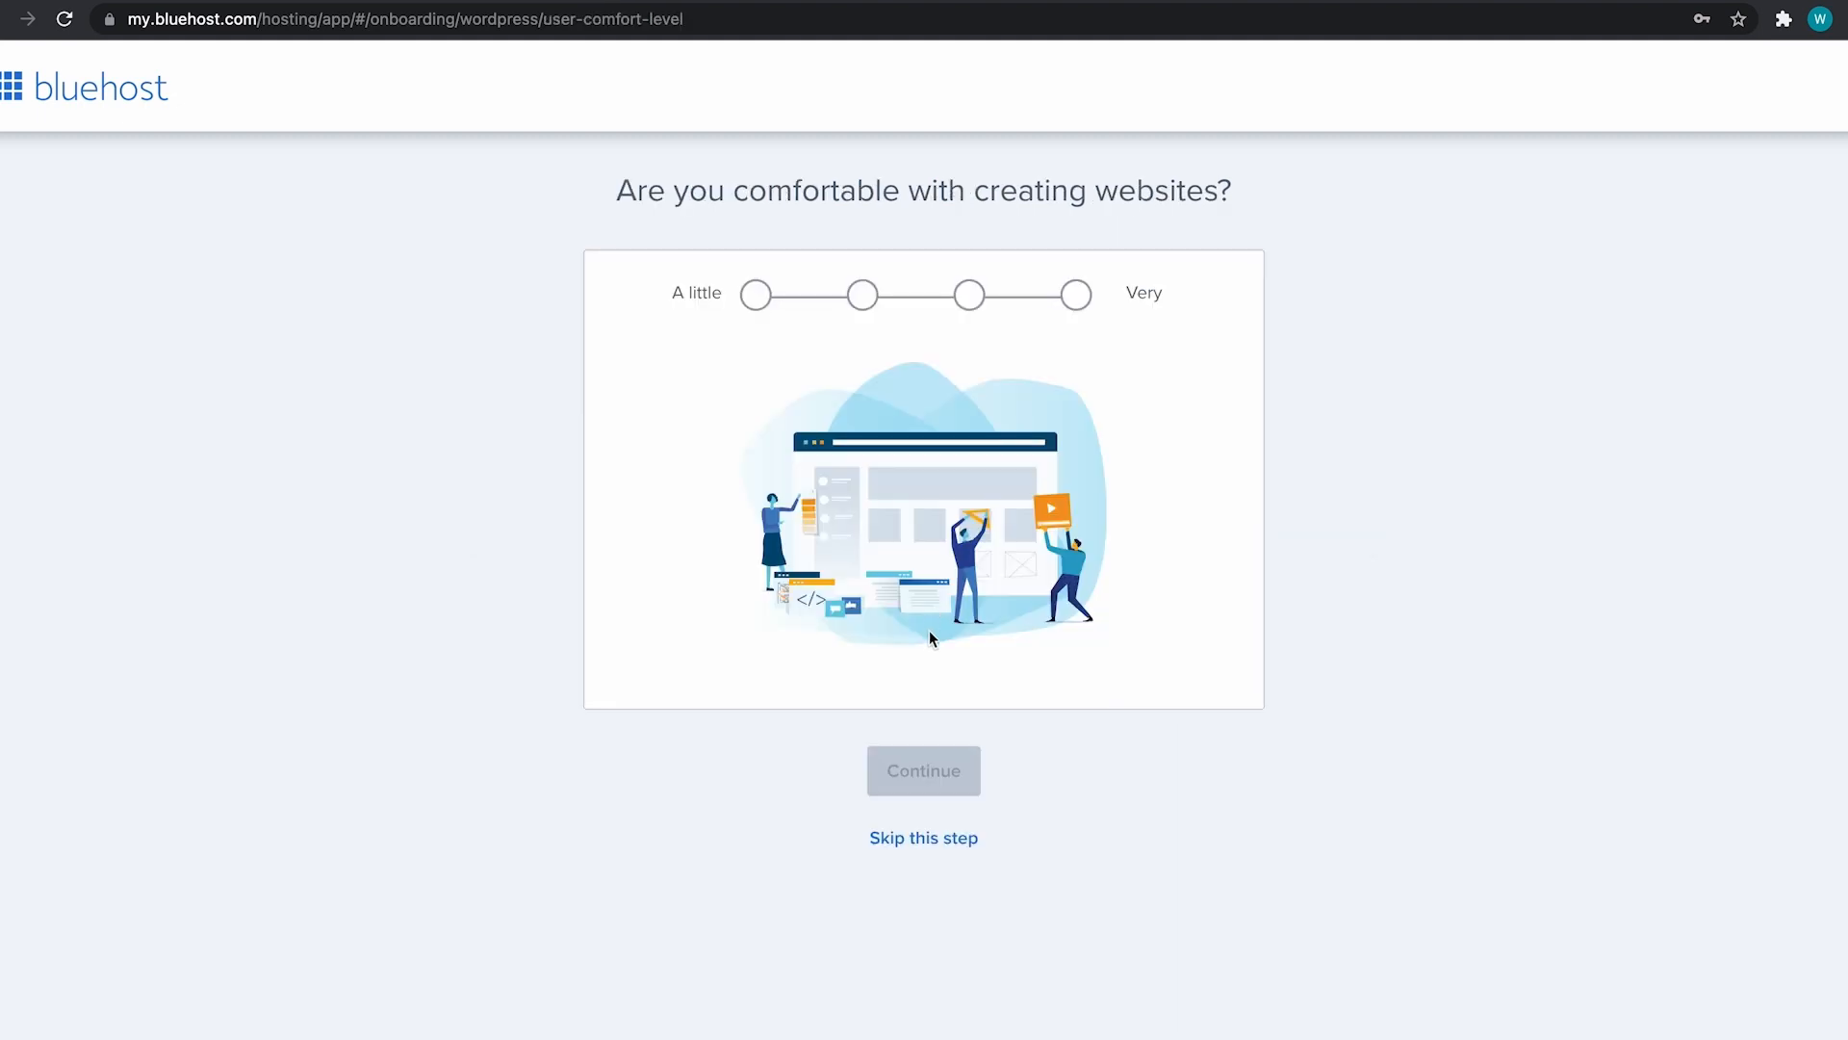
pyautogui.click(925, 837)
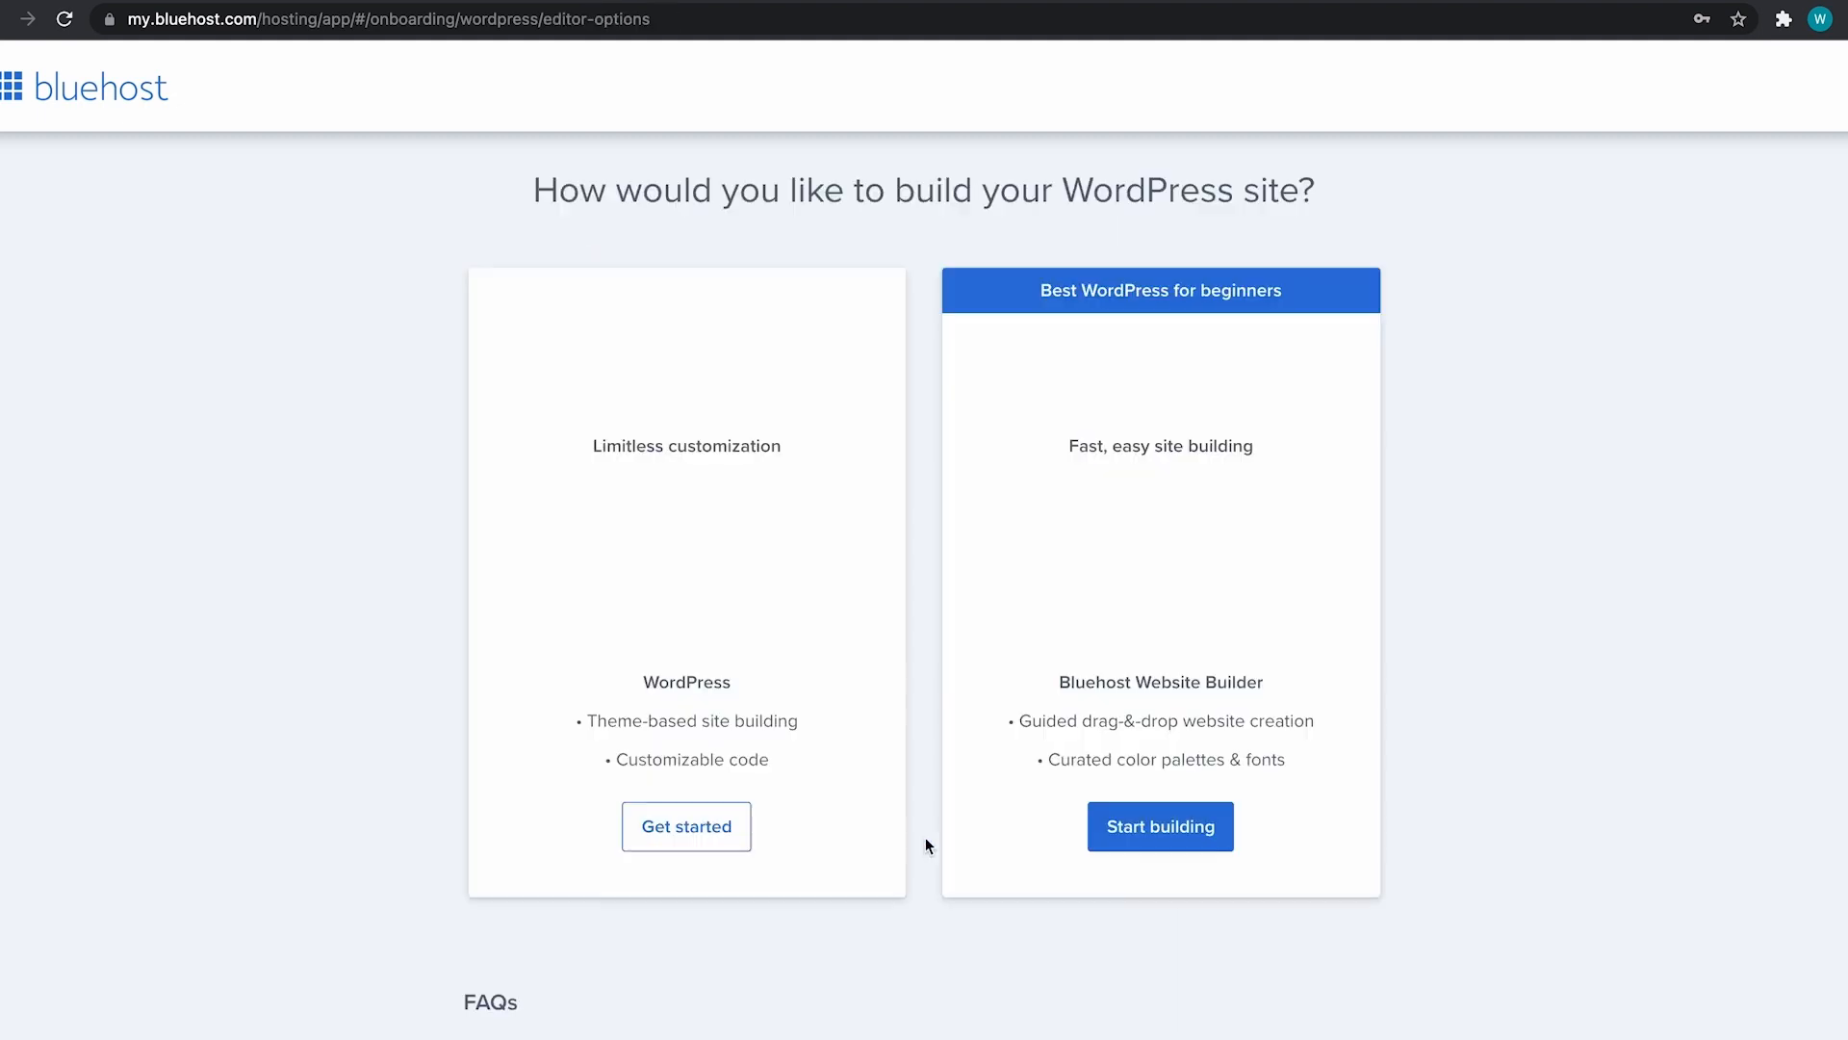
# Choose WordPress with limitless customization, skip the site type and site name questions, and browse the free themes
pyautogui.click(684, 833)
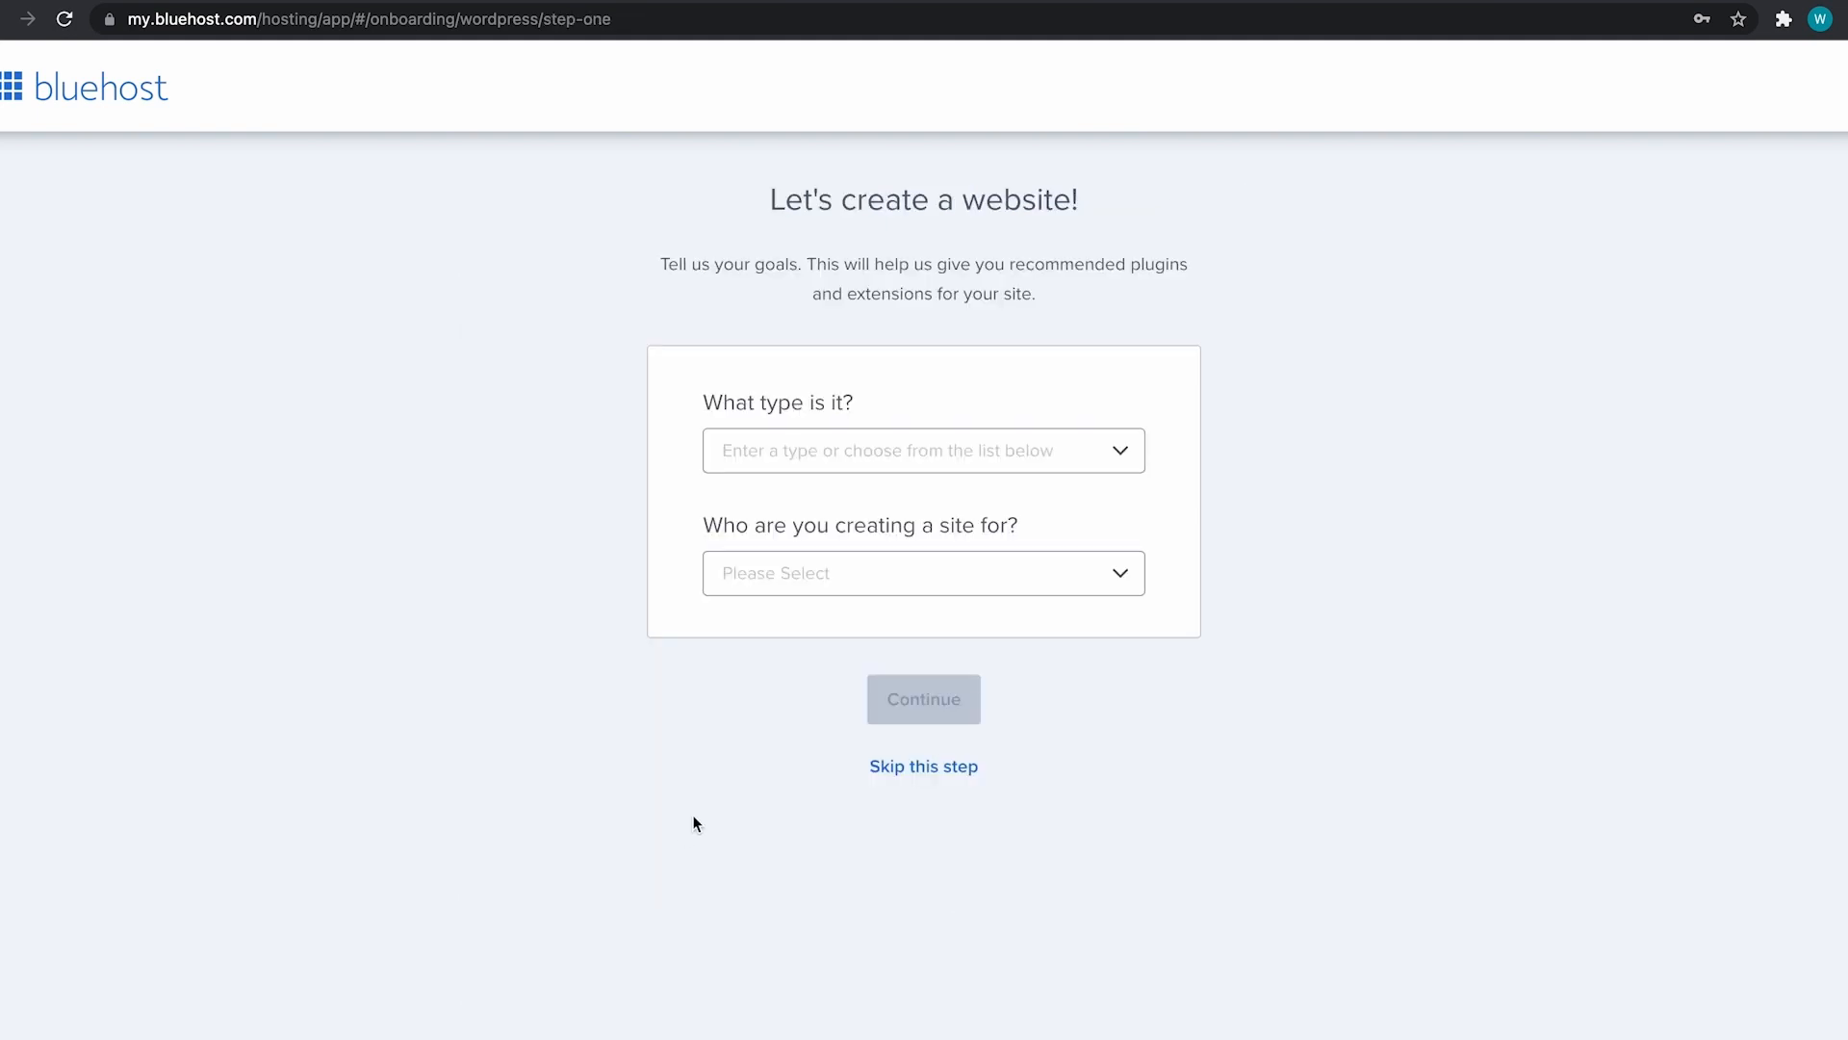
pyautogui.click(942, 770)
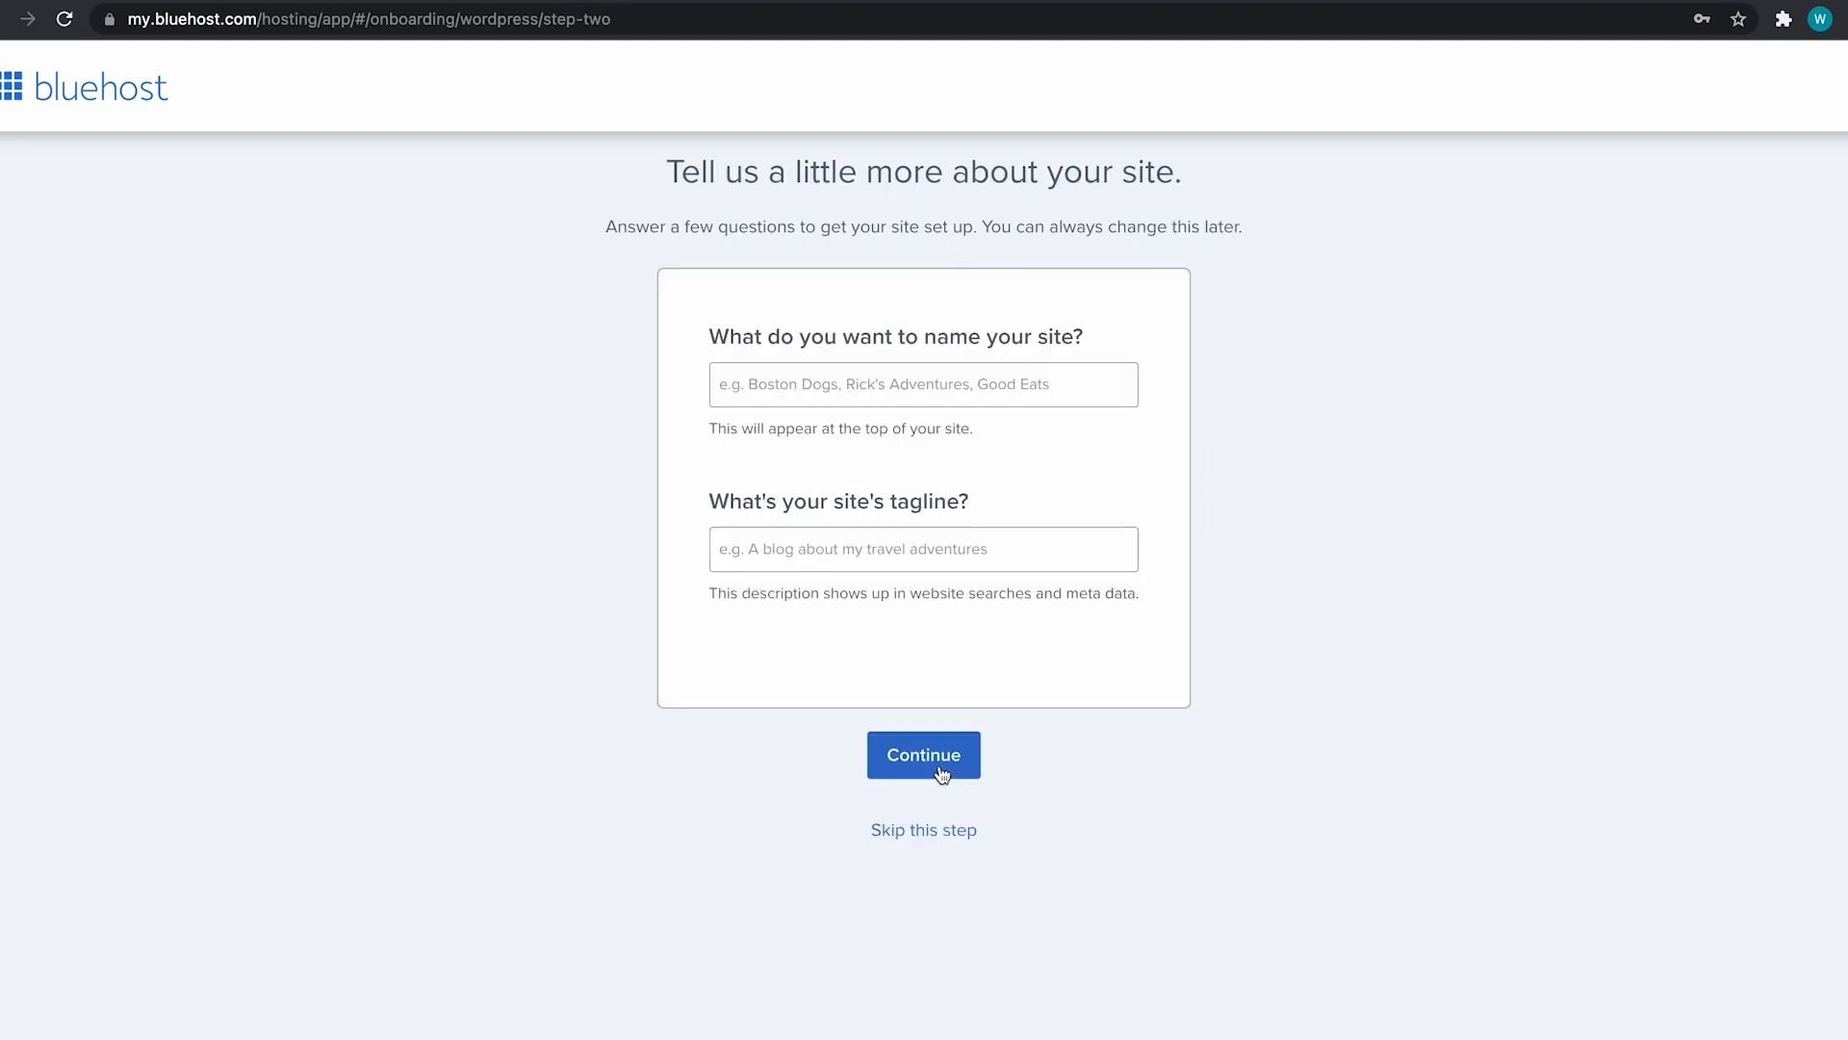
pyautogui.click(931, 834)
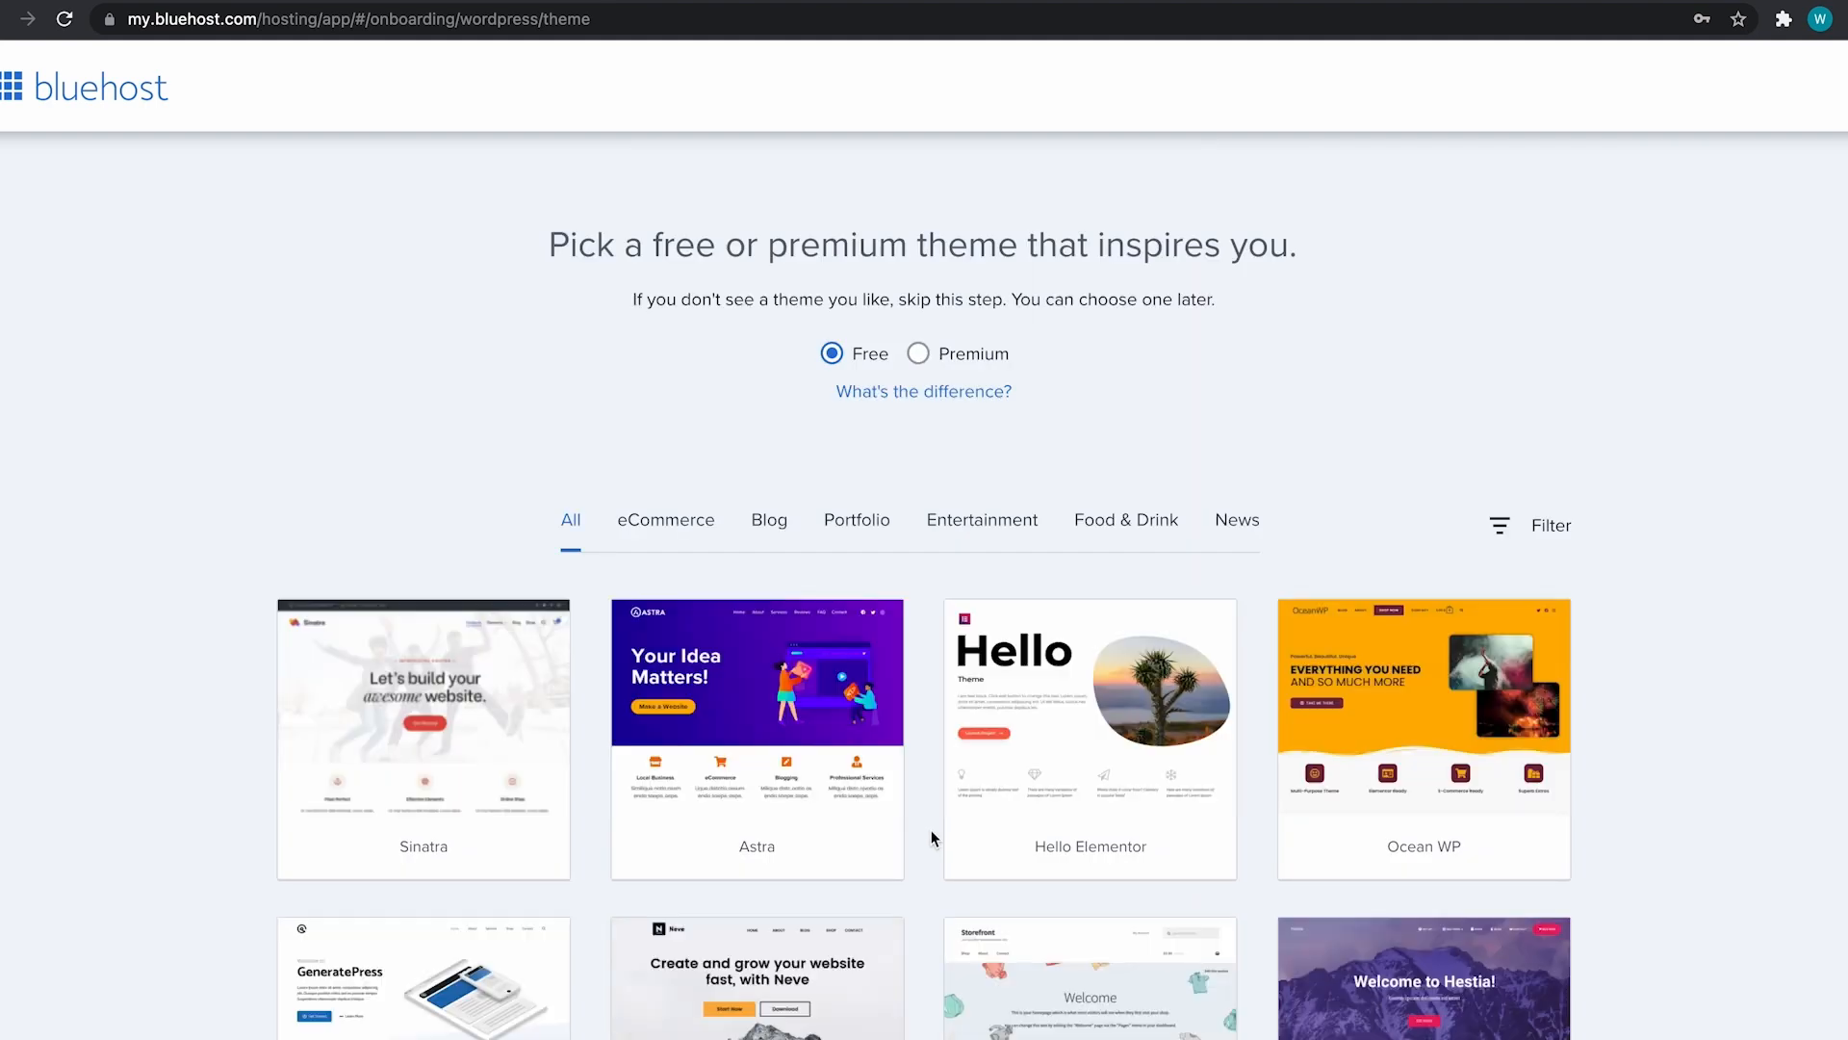
pyautogui.scroll(-2, 932, 830)
pyautogui.scroll(-2, 931, 836)
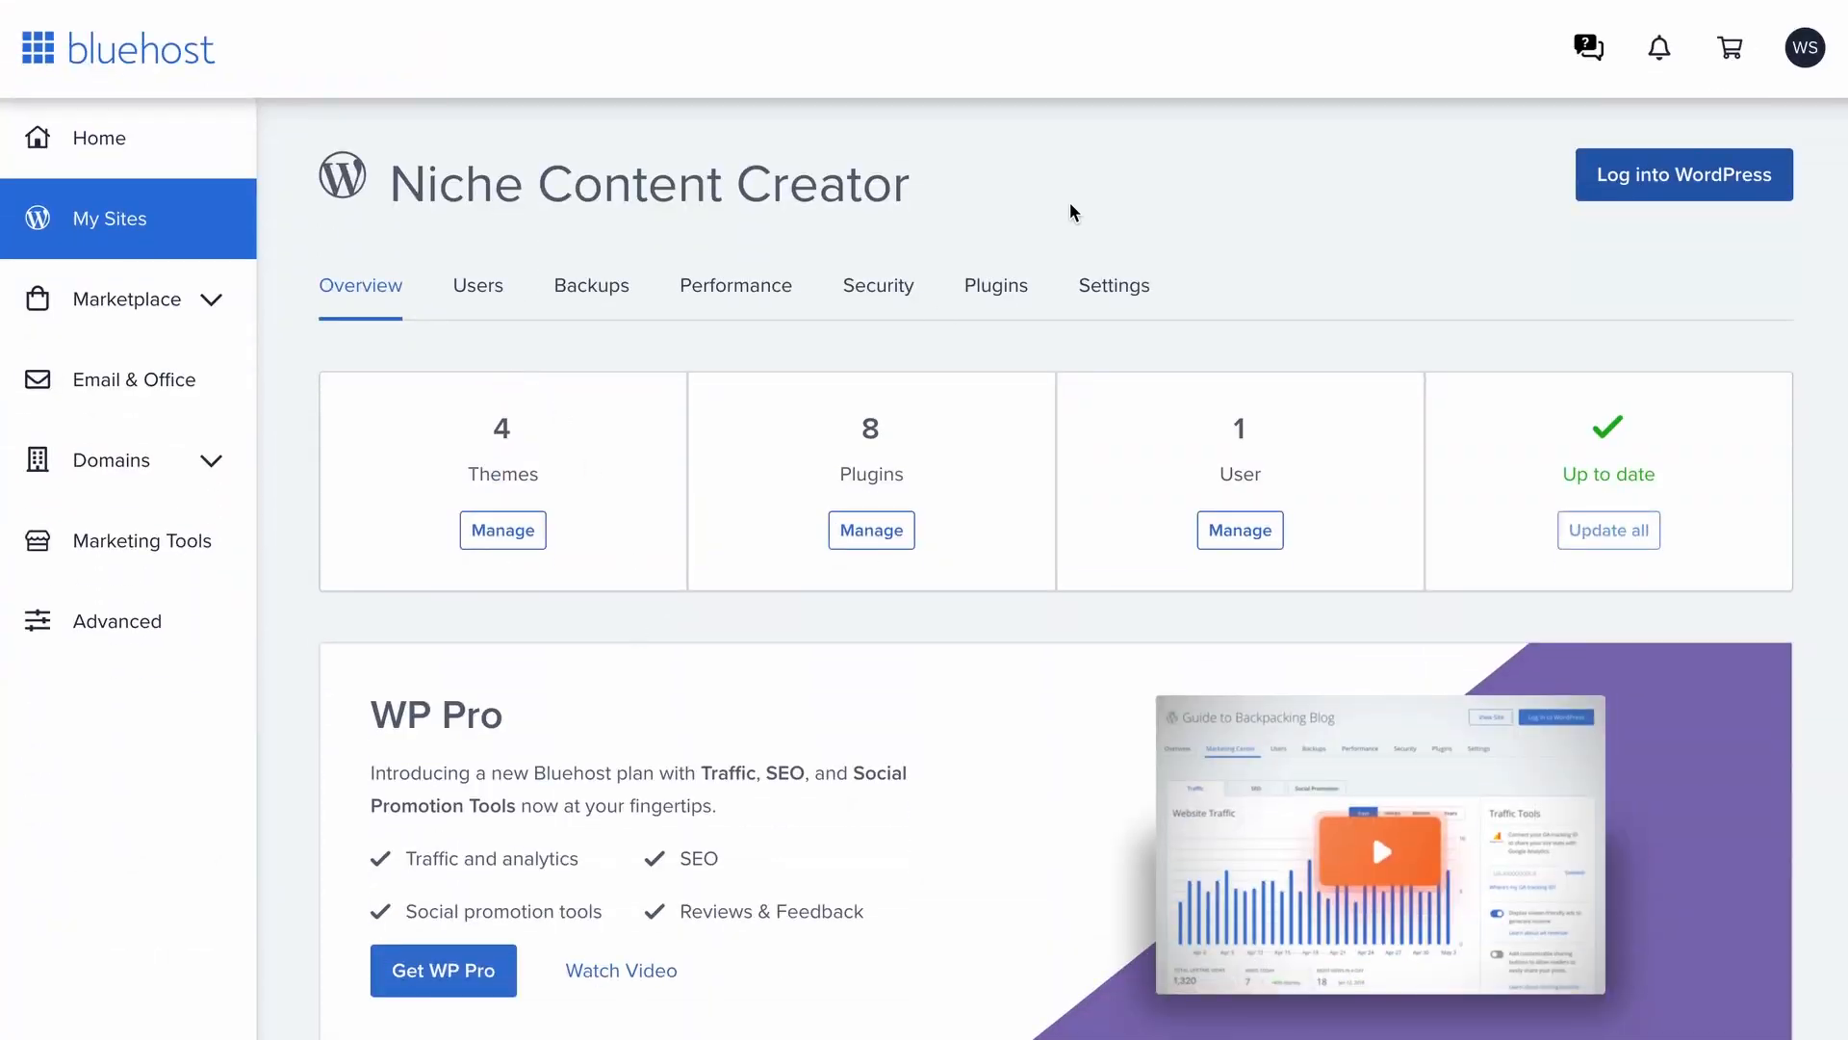
# Turn on the Let's Encrypt SSL certificate in the Niche Content Creator site's security settings
pyautogui.click(882, 290)
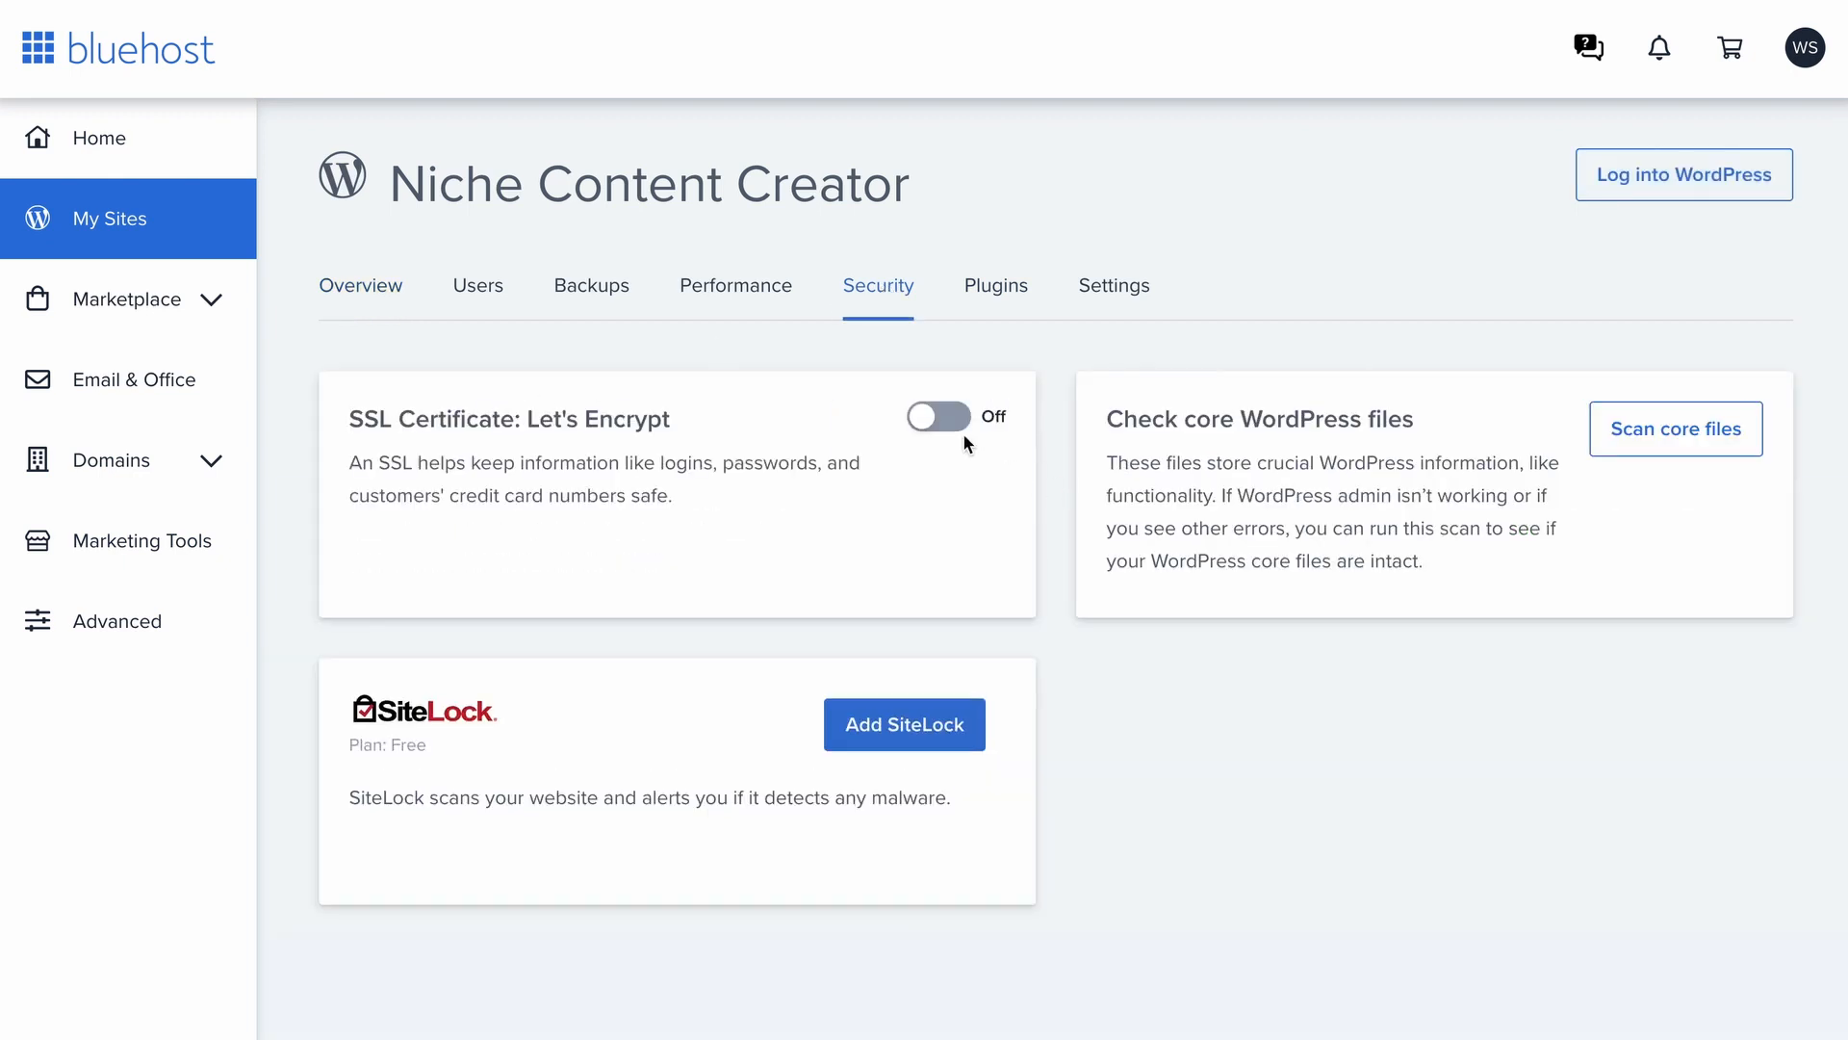
pyautogui.click(951, 422)
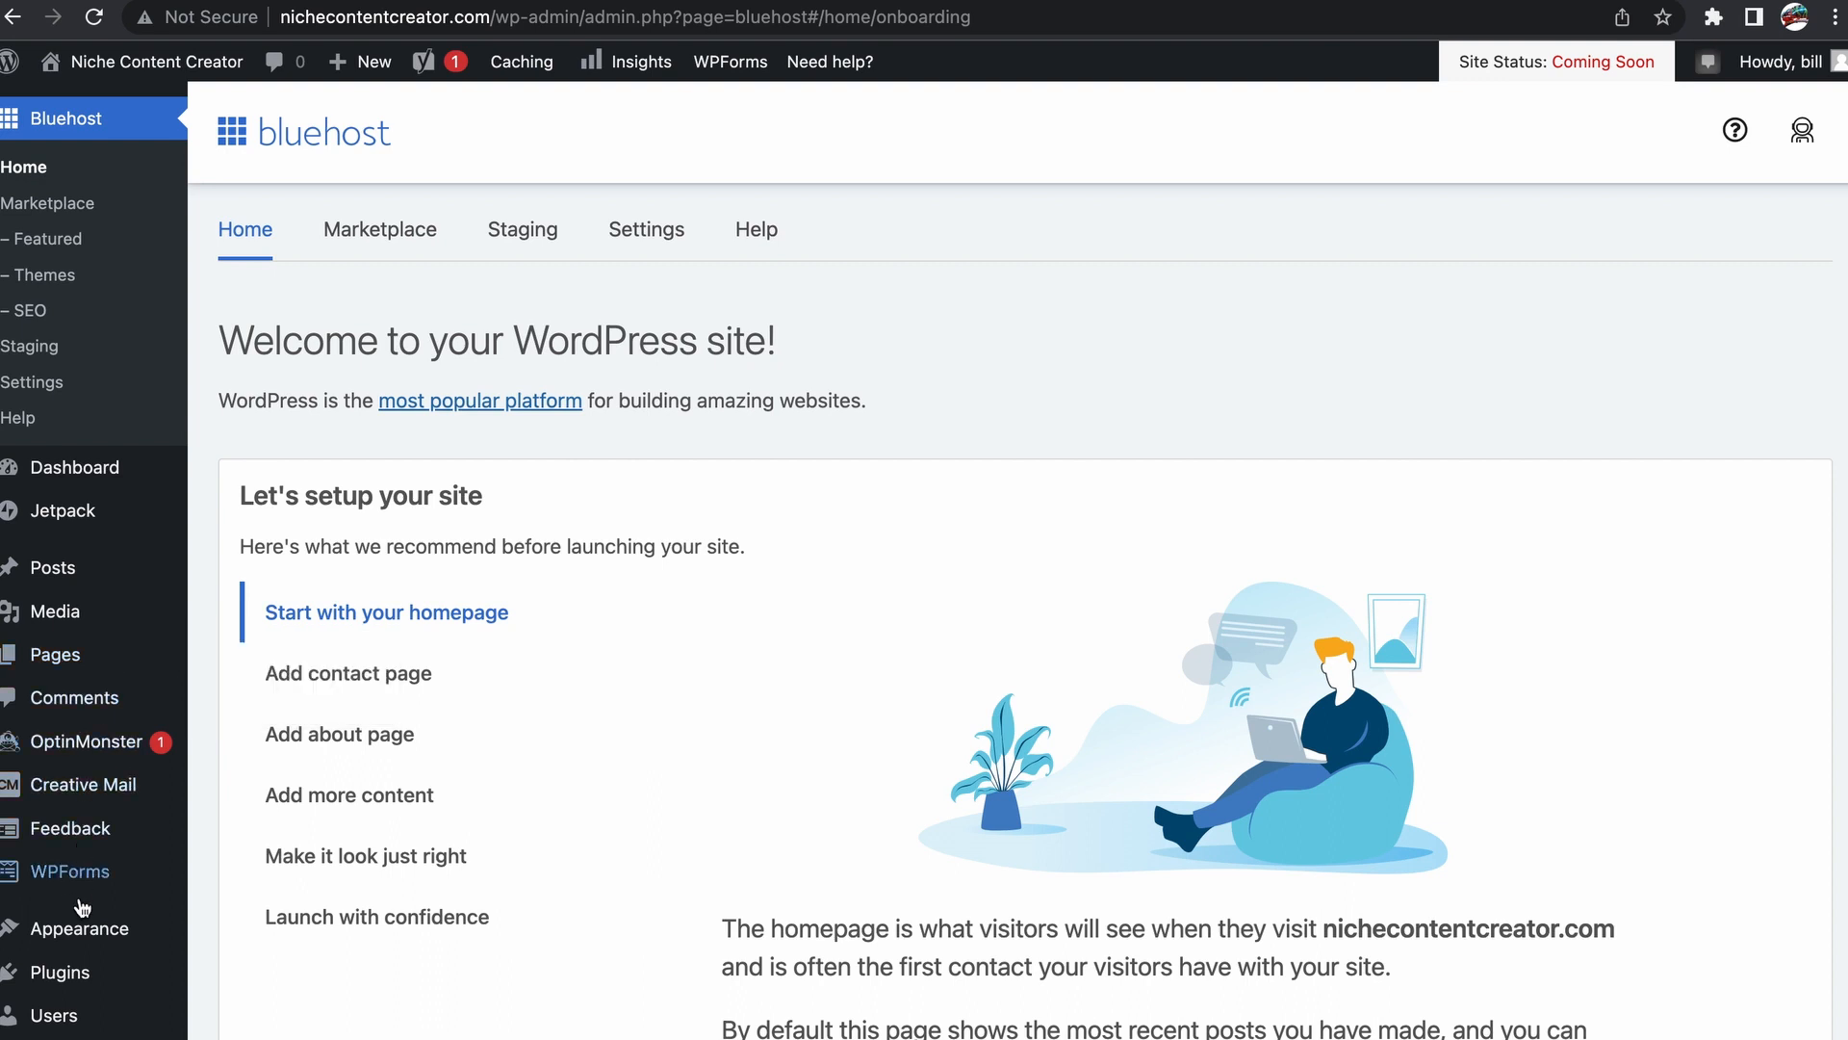
# Open the site's installed plugins in WordPress, dismiss the Jetpack questionnaire and look through the plugin list
pyautogui.moveTo(69, 976)
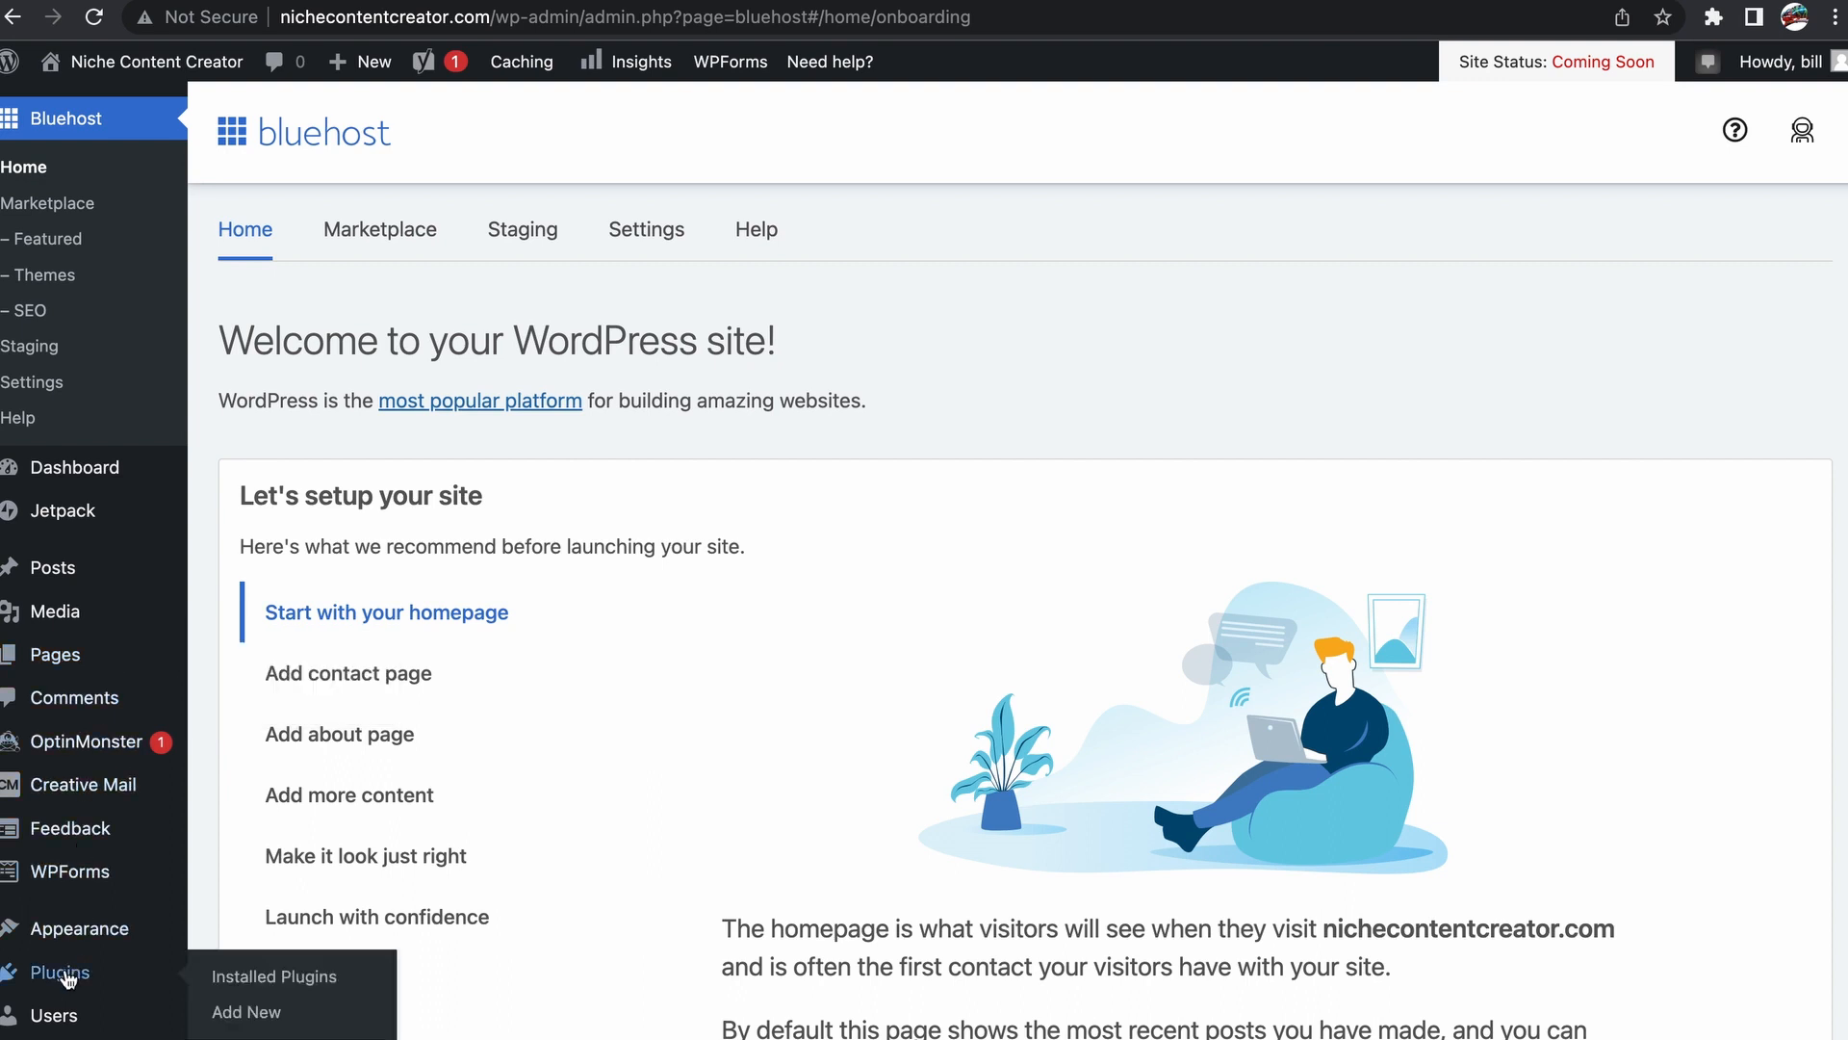
pyautogui.click(68, 978)
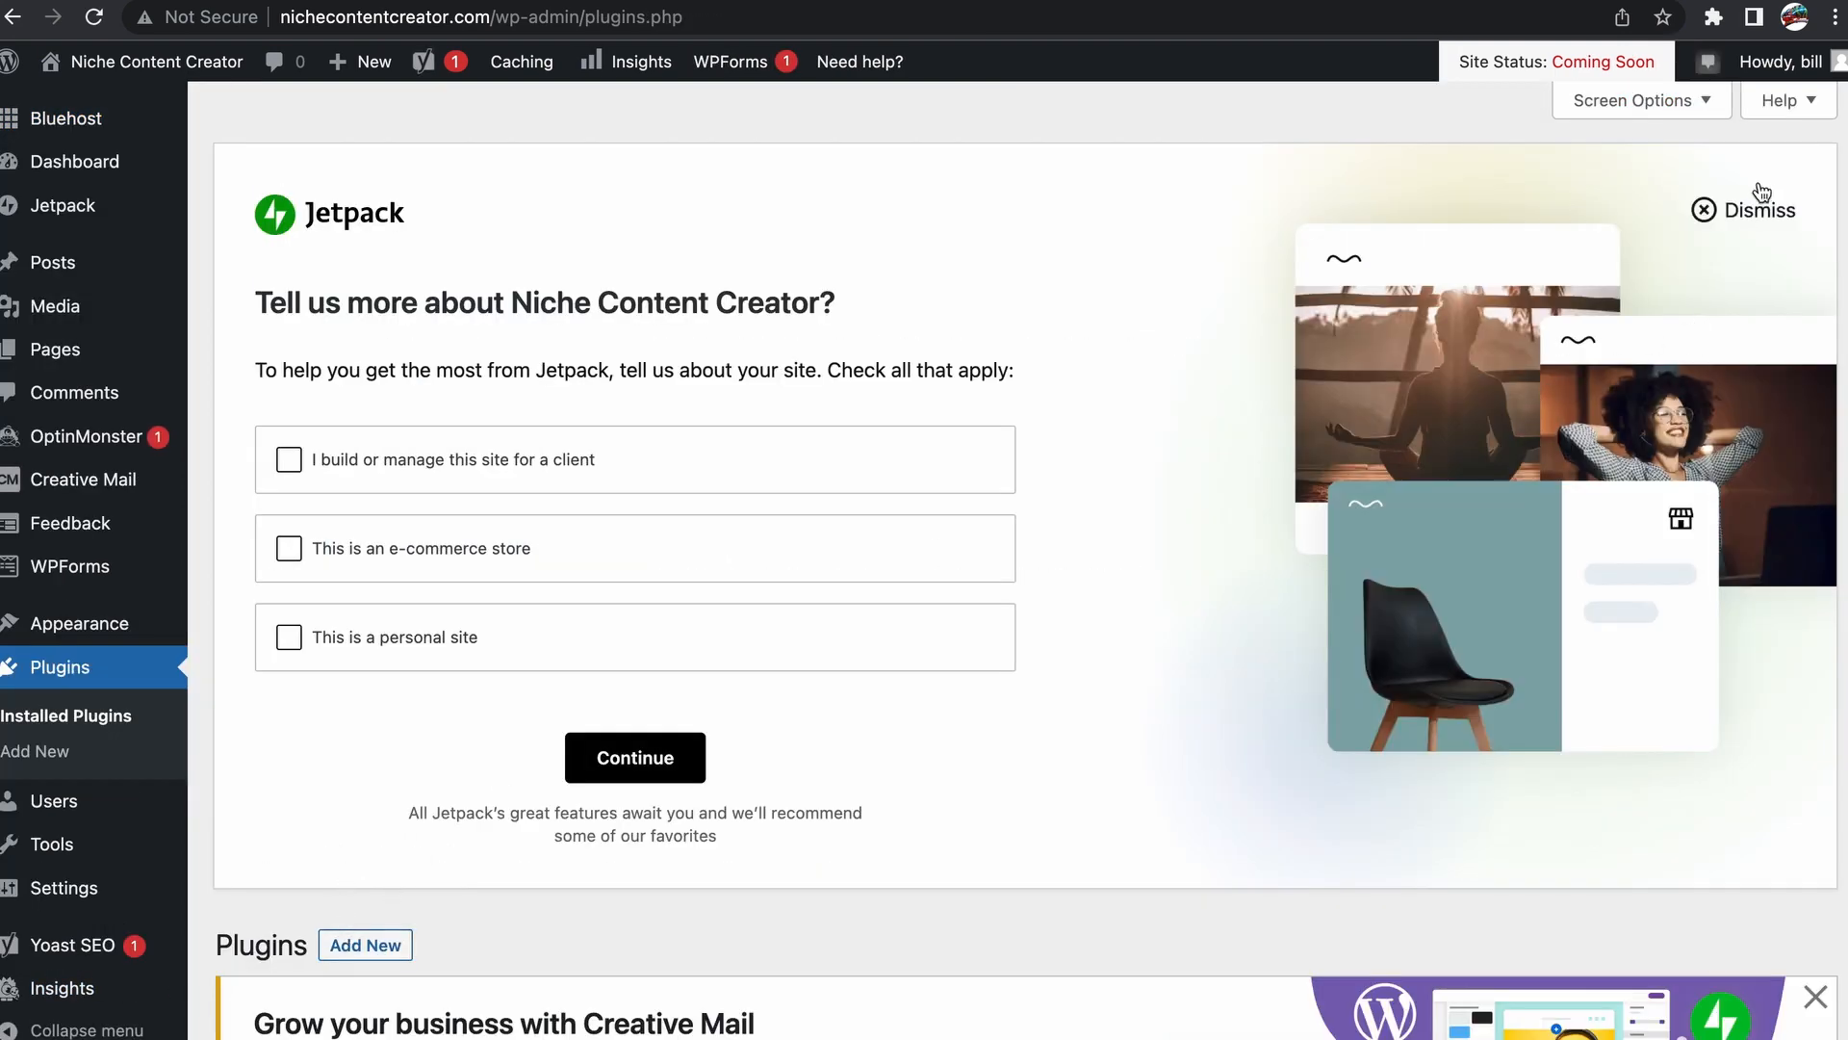
pyautogui.click(1704, 214)
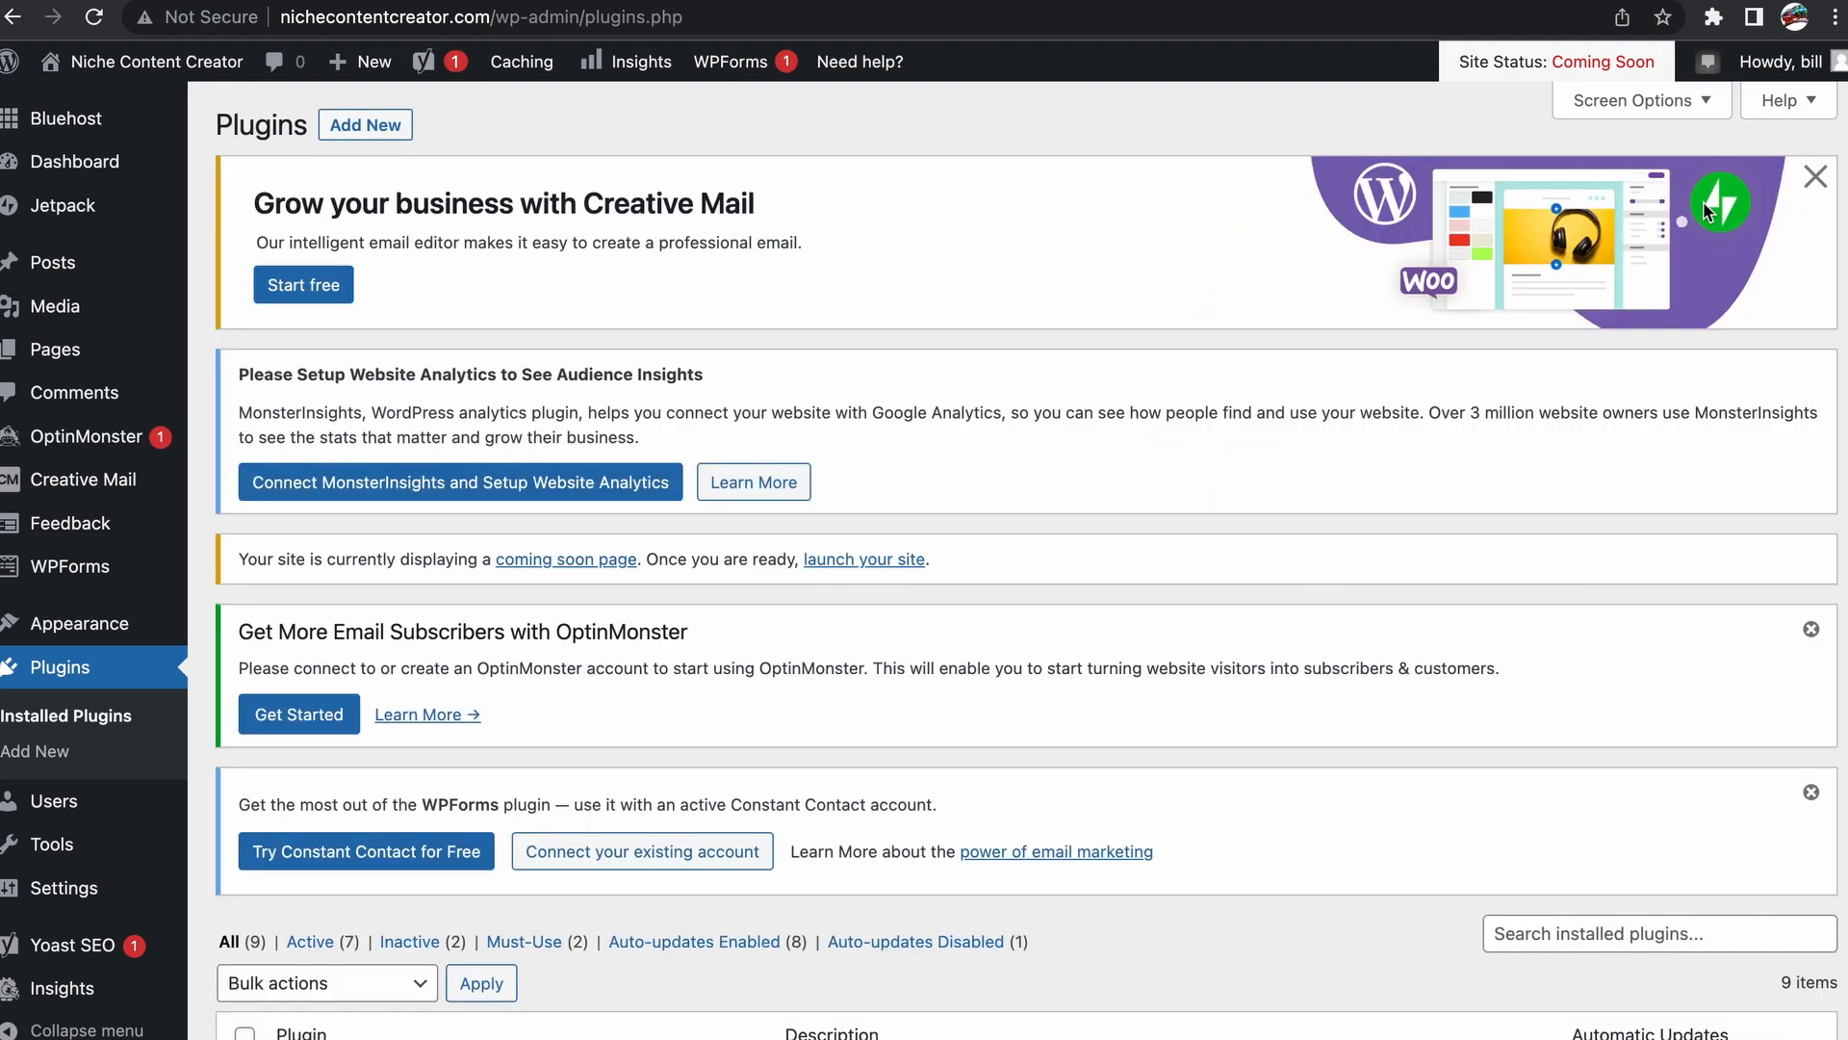
pyautogui.scroll(-7, 996, 708)
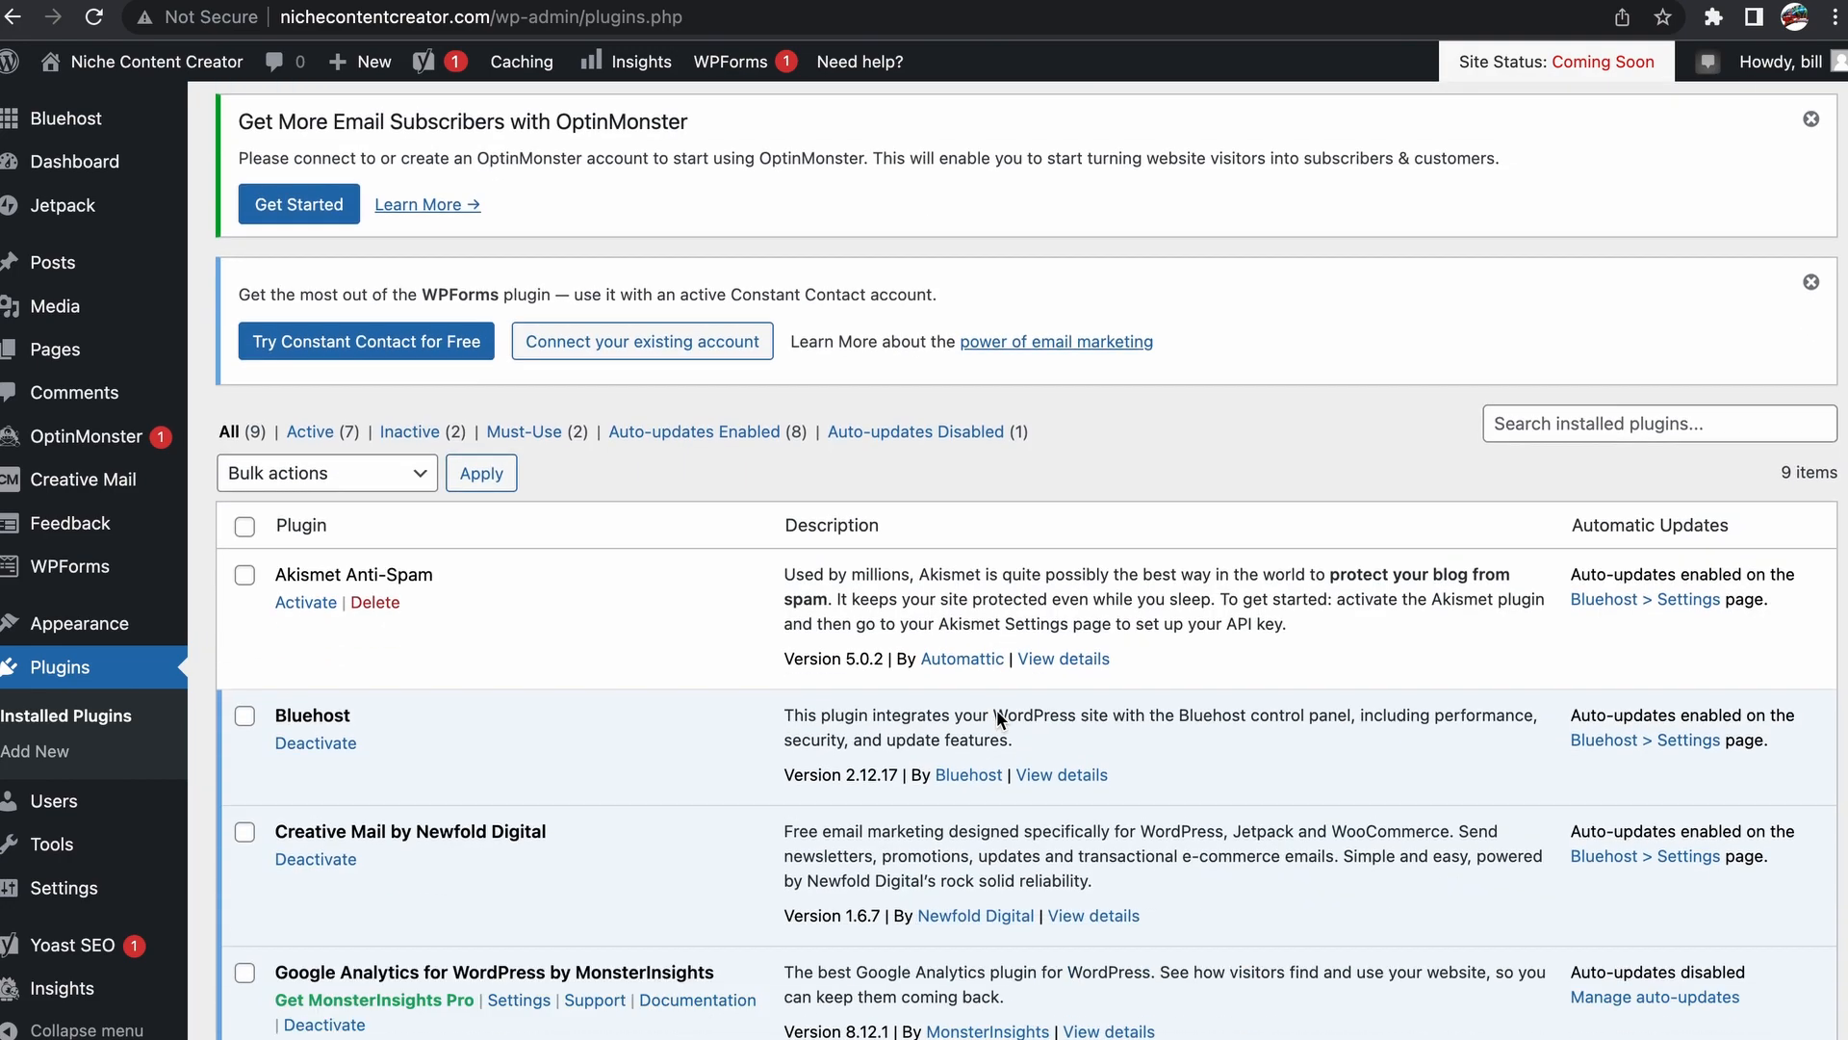
pyautogui.scroll(-4, 996, 713)
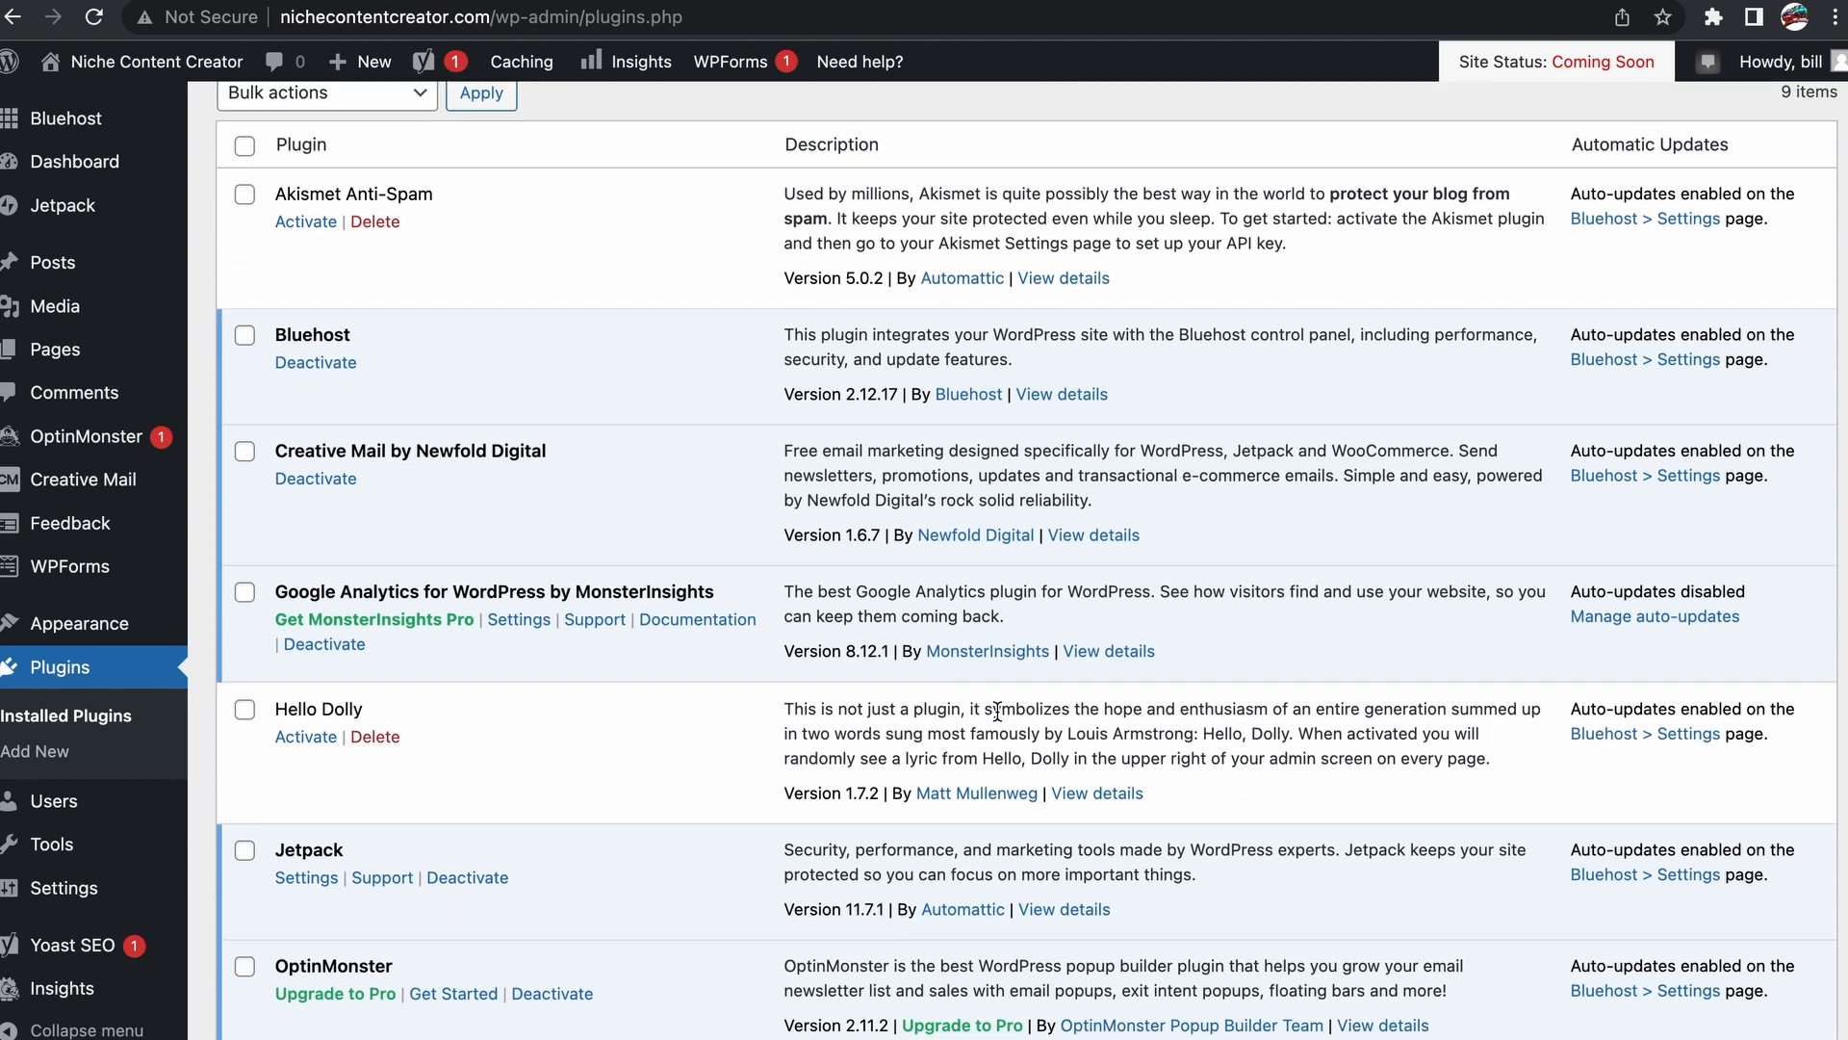
pyautogui.scroll(-1, 997, 712)
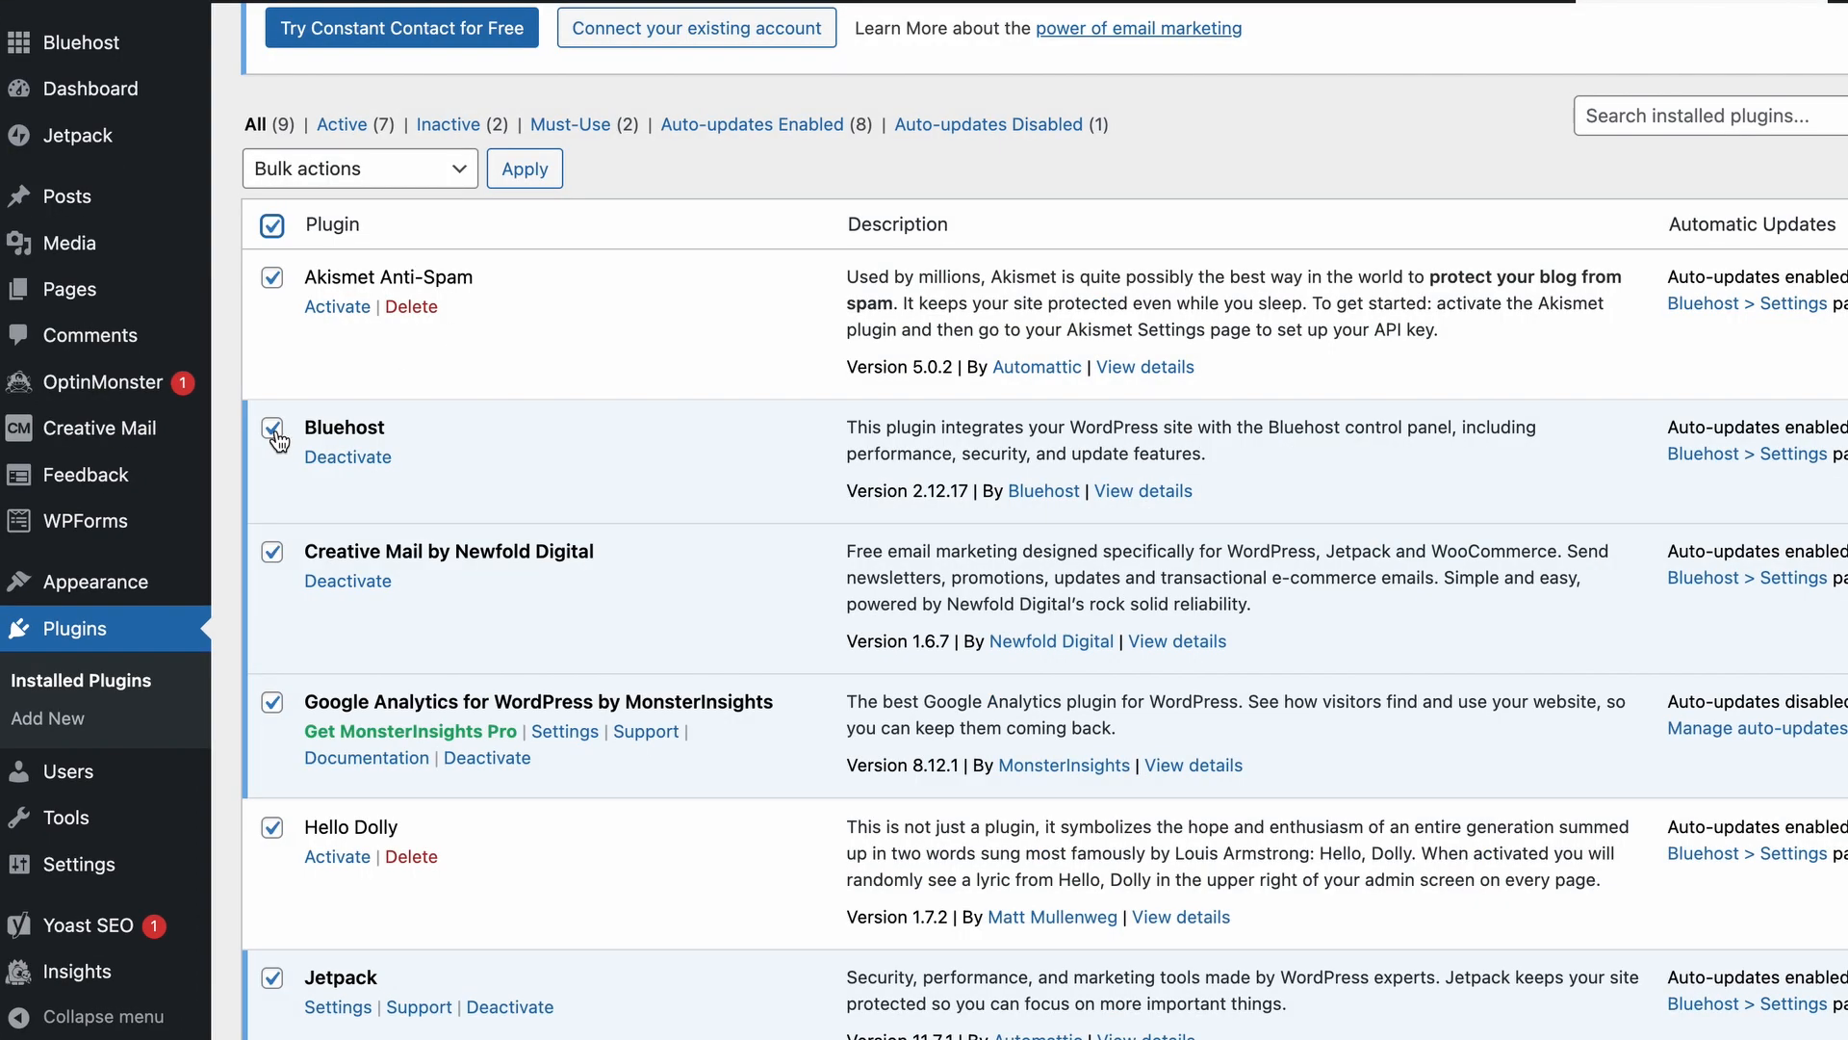
# Exclude Bluehost from the selected plugins and bulk deactivate all the others
pyautogui.click(273, 429)
pyautogui.click(453, 167)
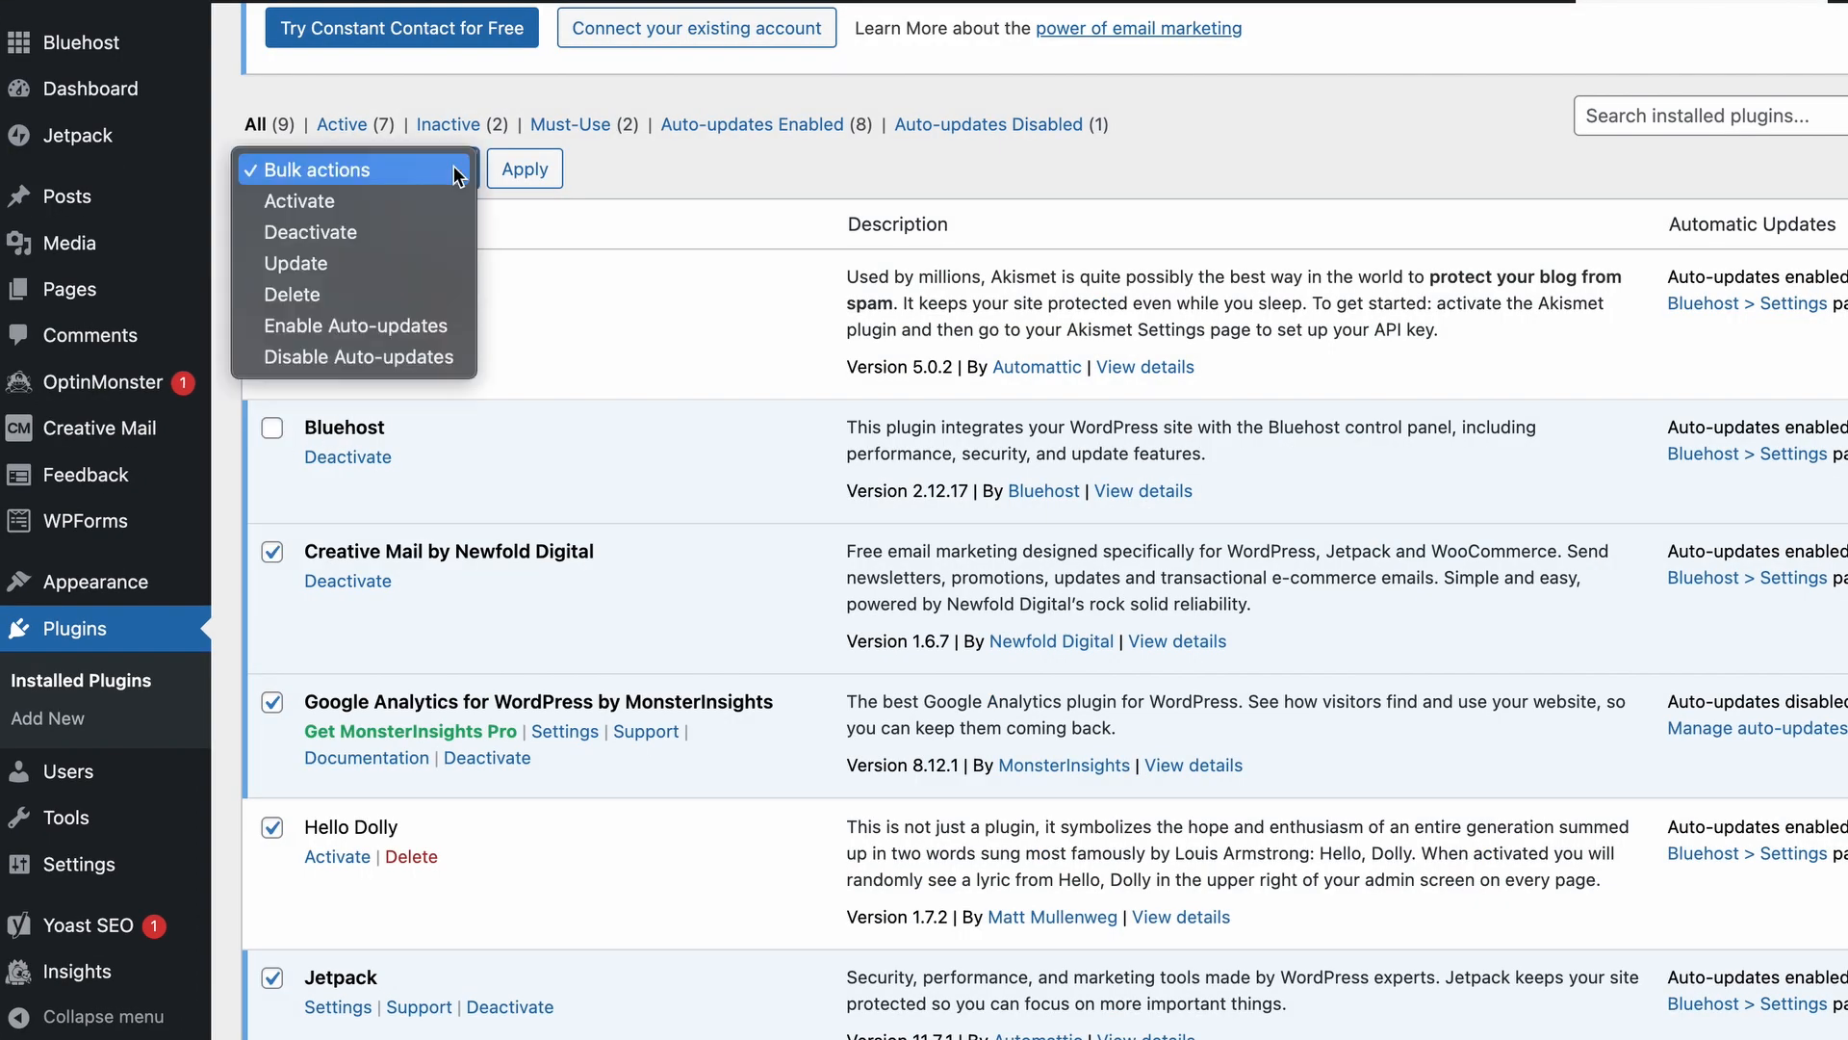
pyautogui.click(385, 232)
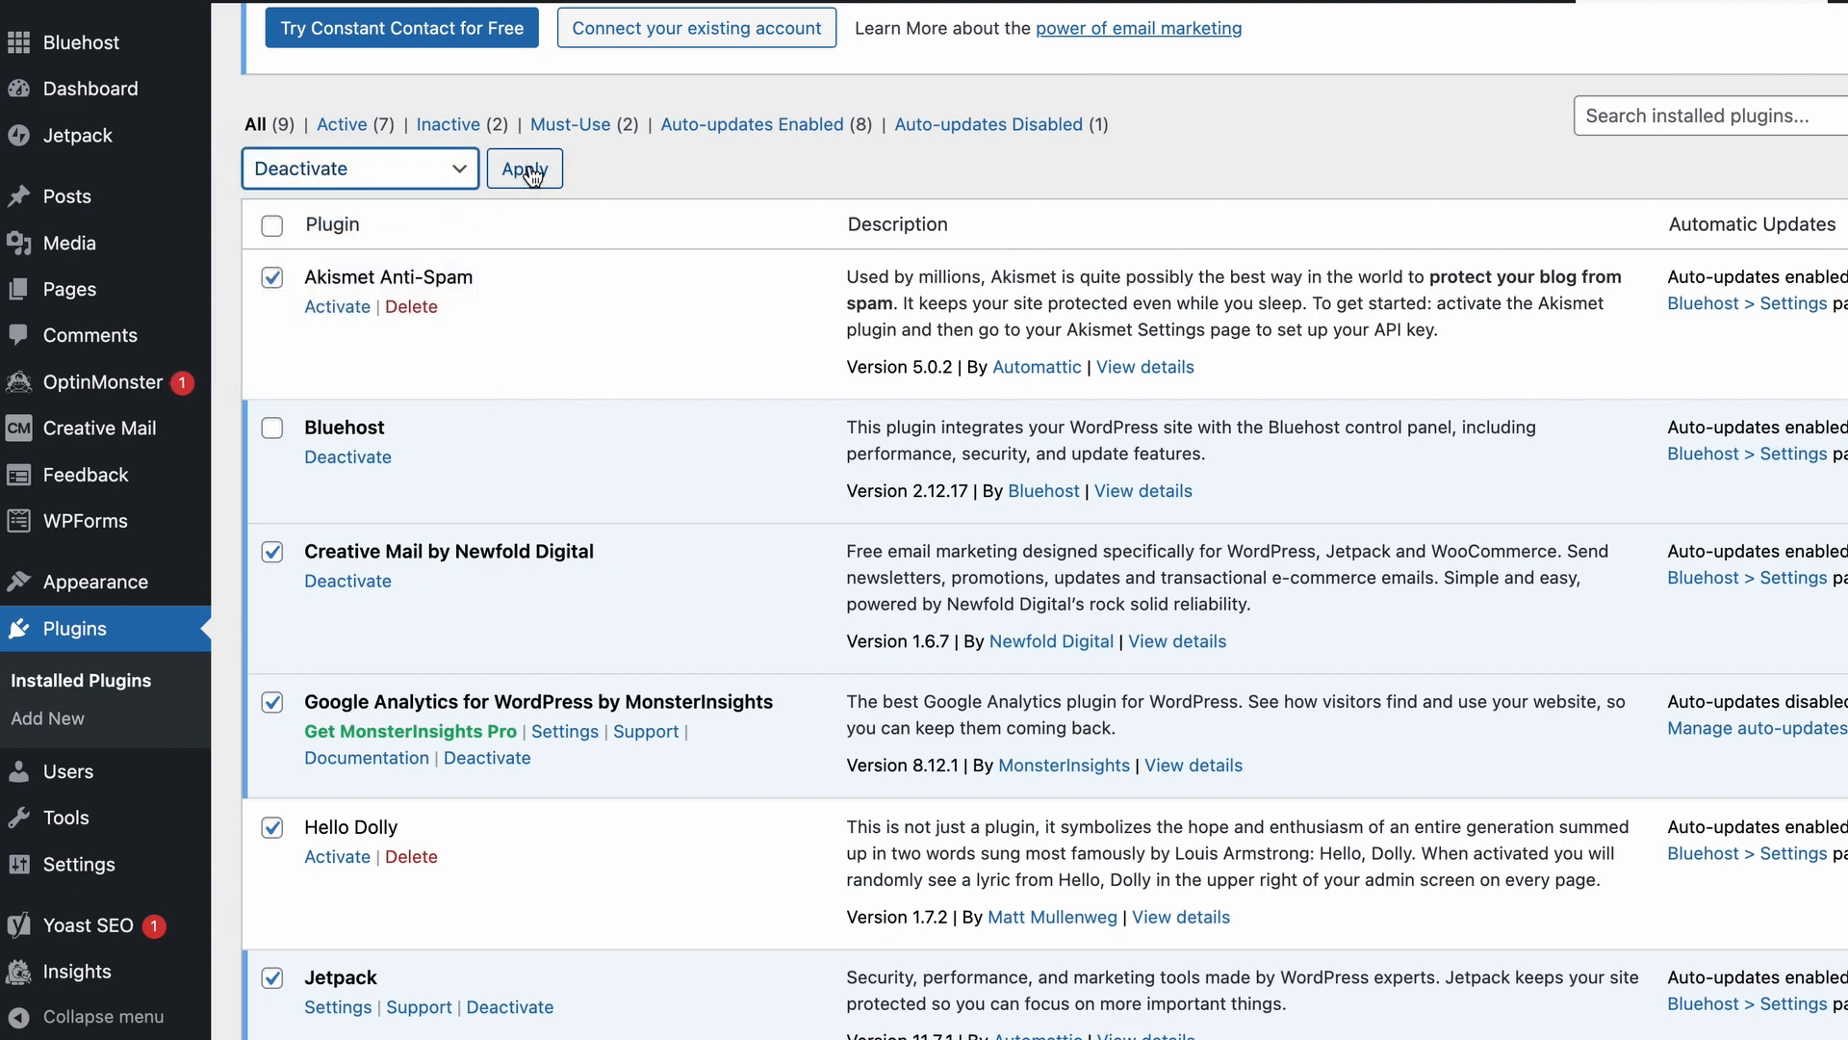
pyautogui.moveTo(122, 247)
pyautogui.scroll(1, 122, 247)
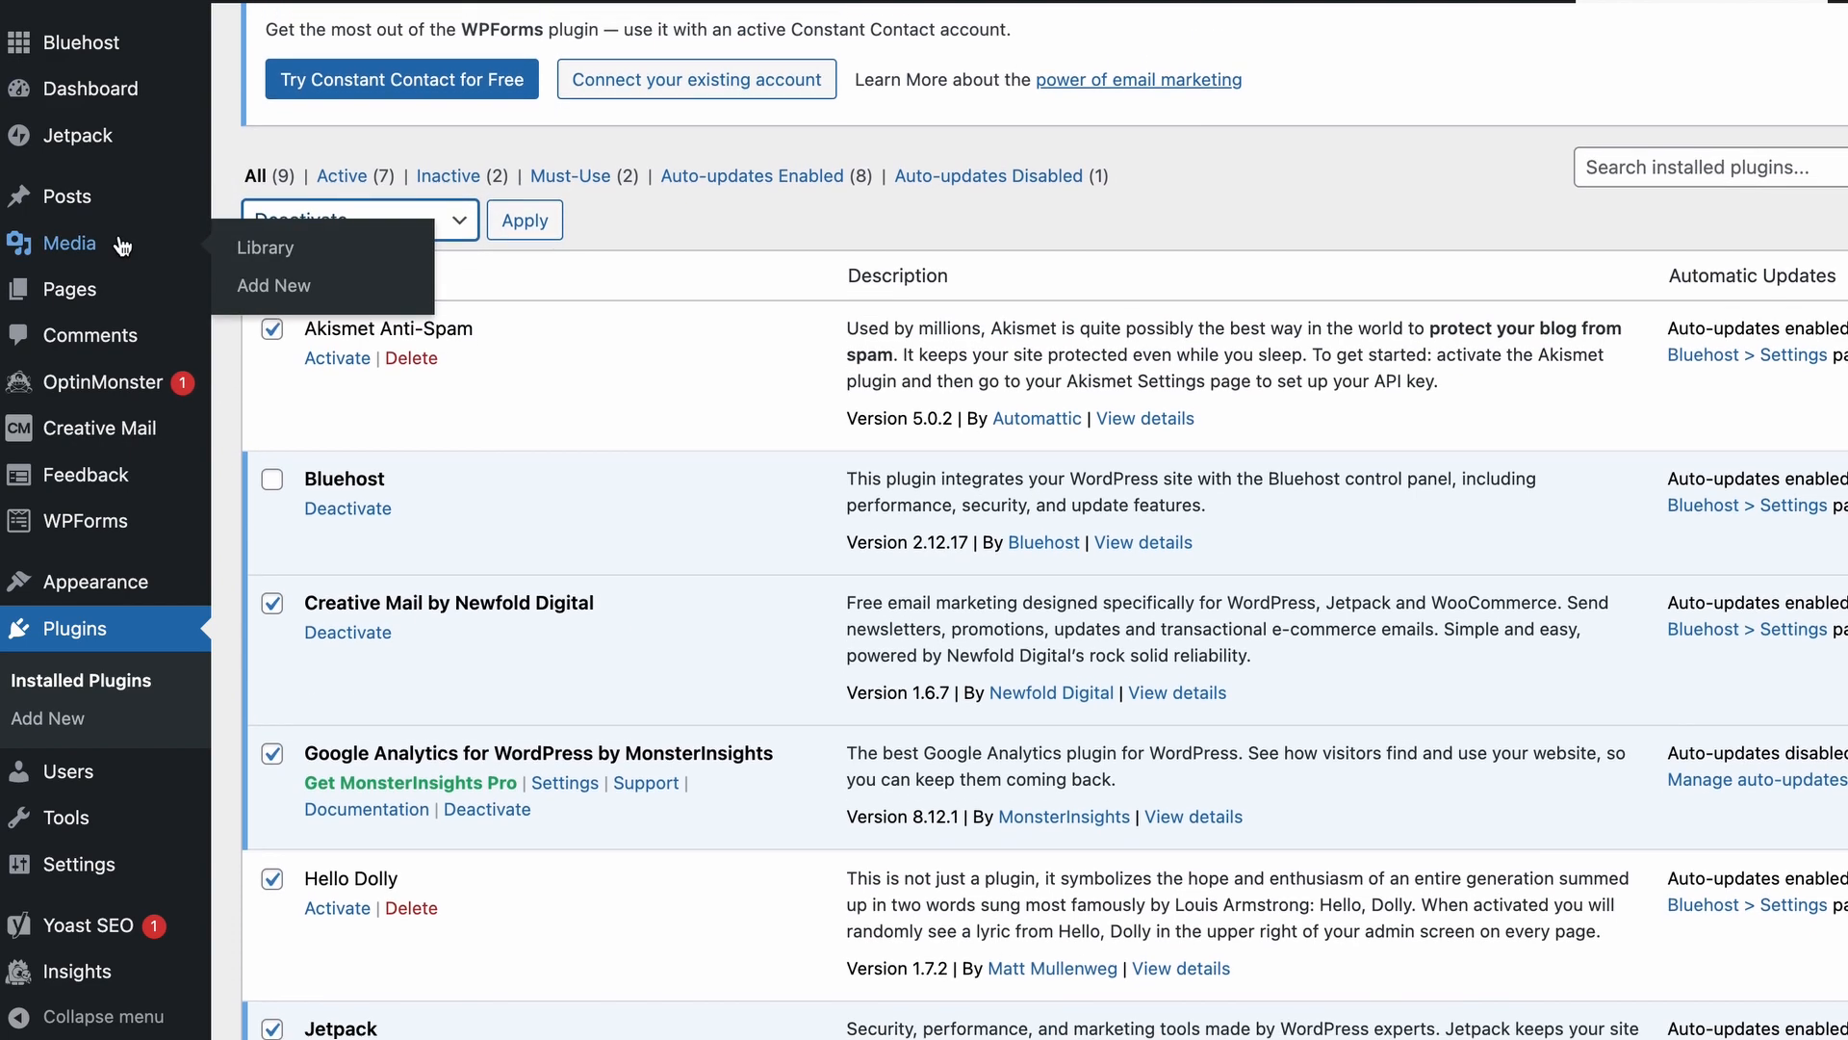
pyautogui.scroll(-1, 122, 246)
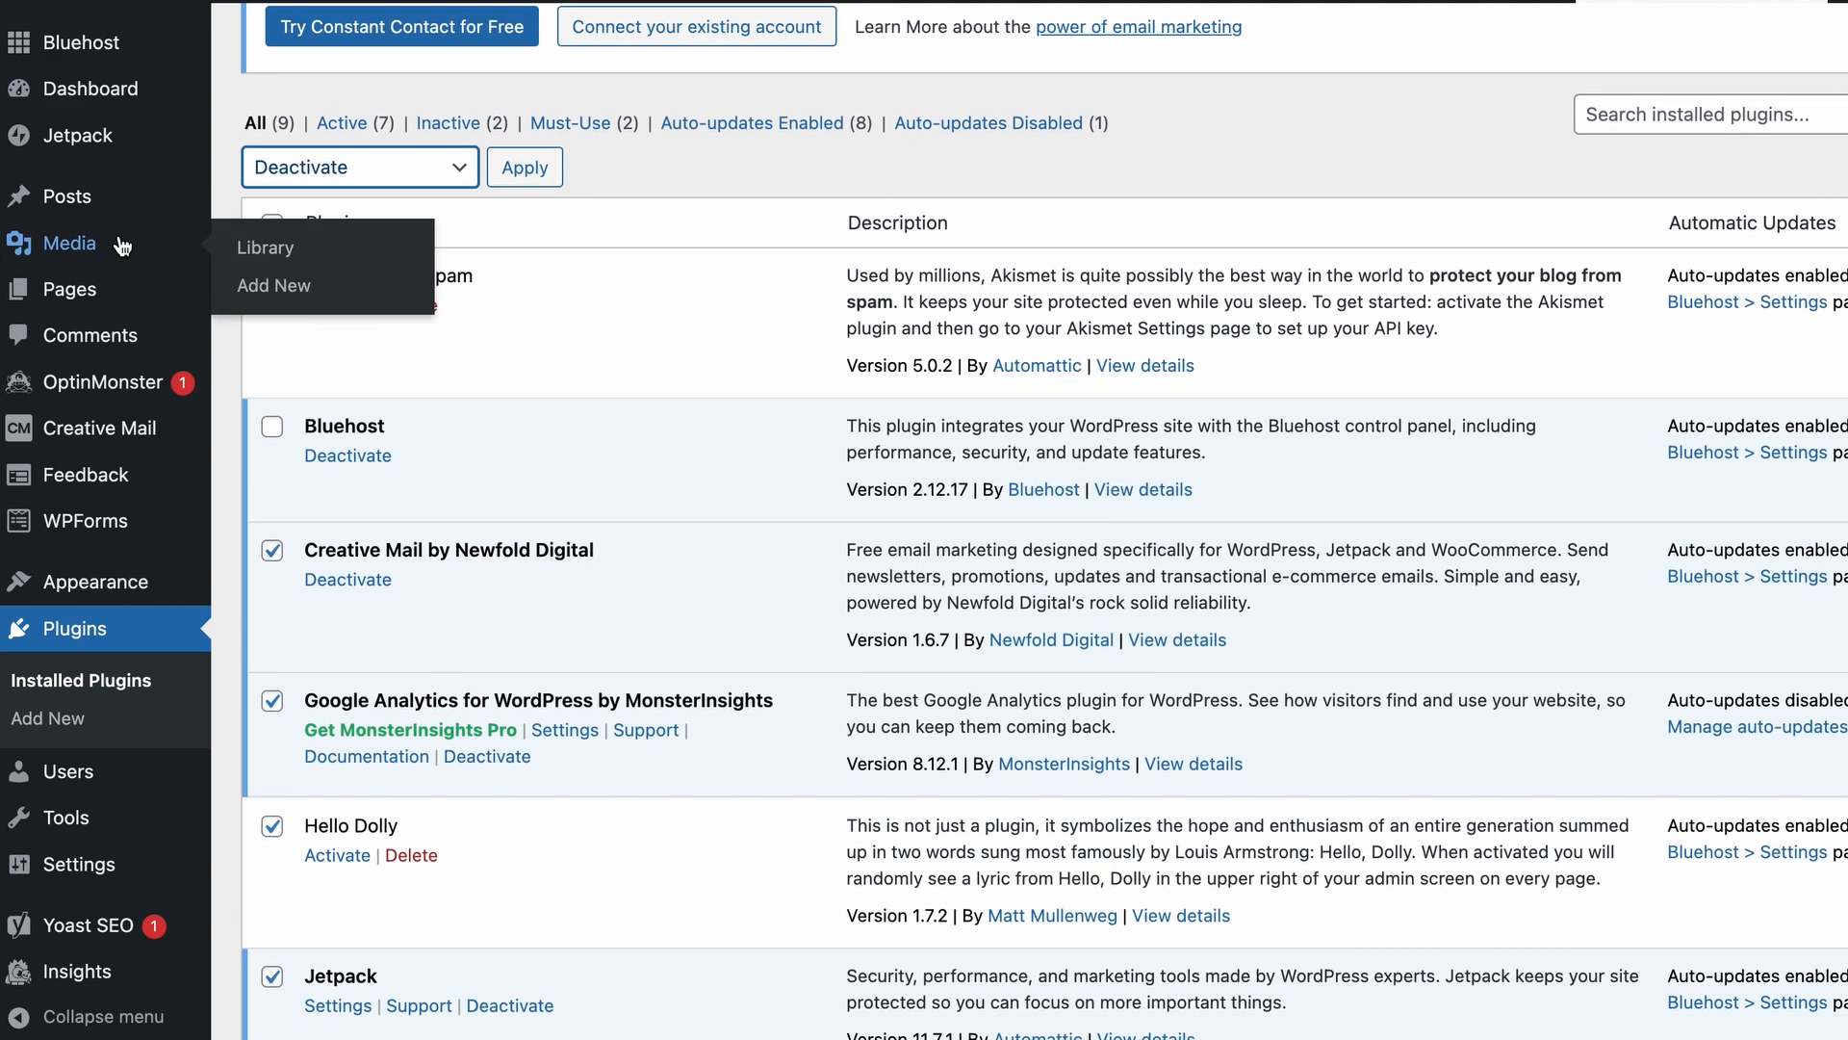
pyautogui.click(527, 169)
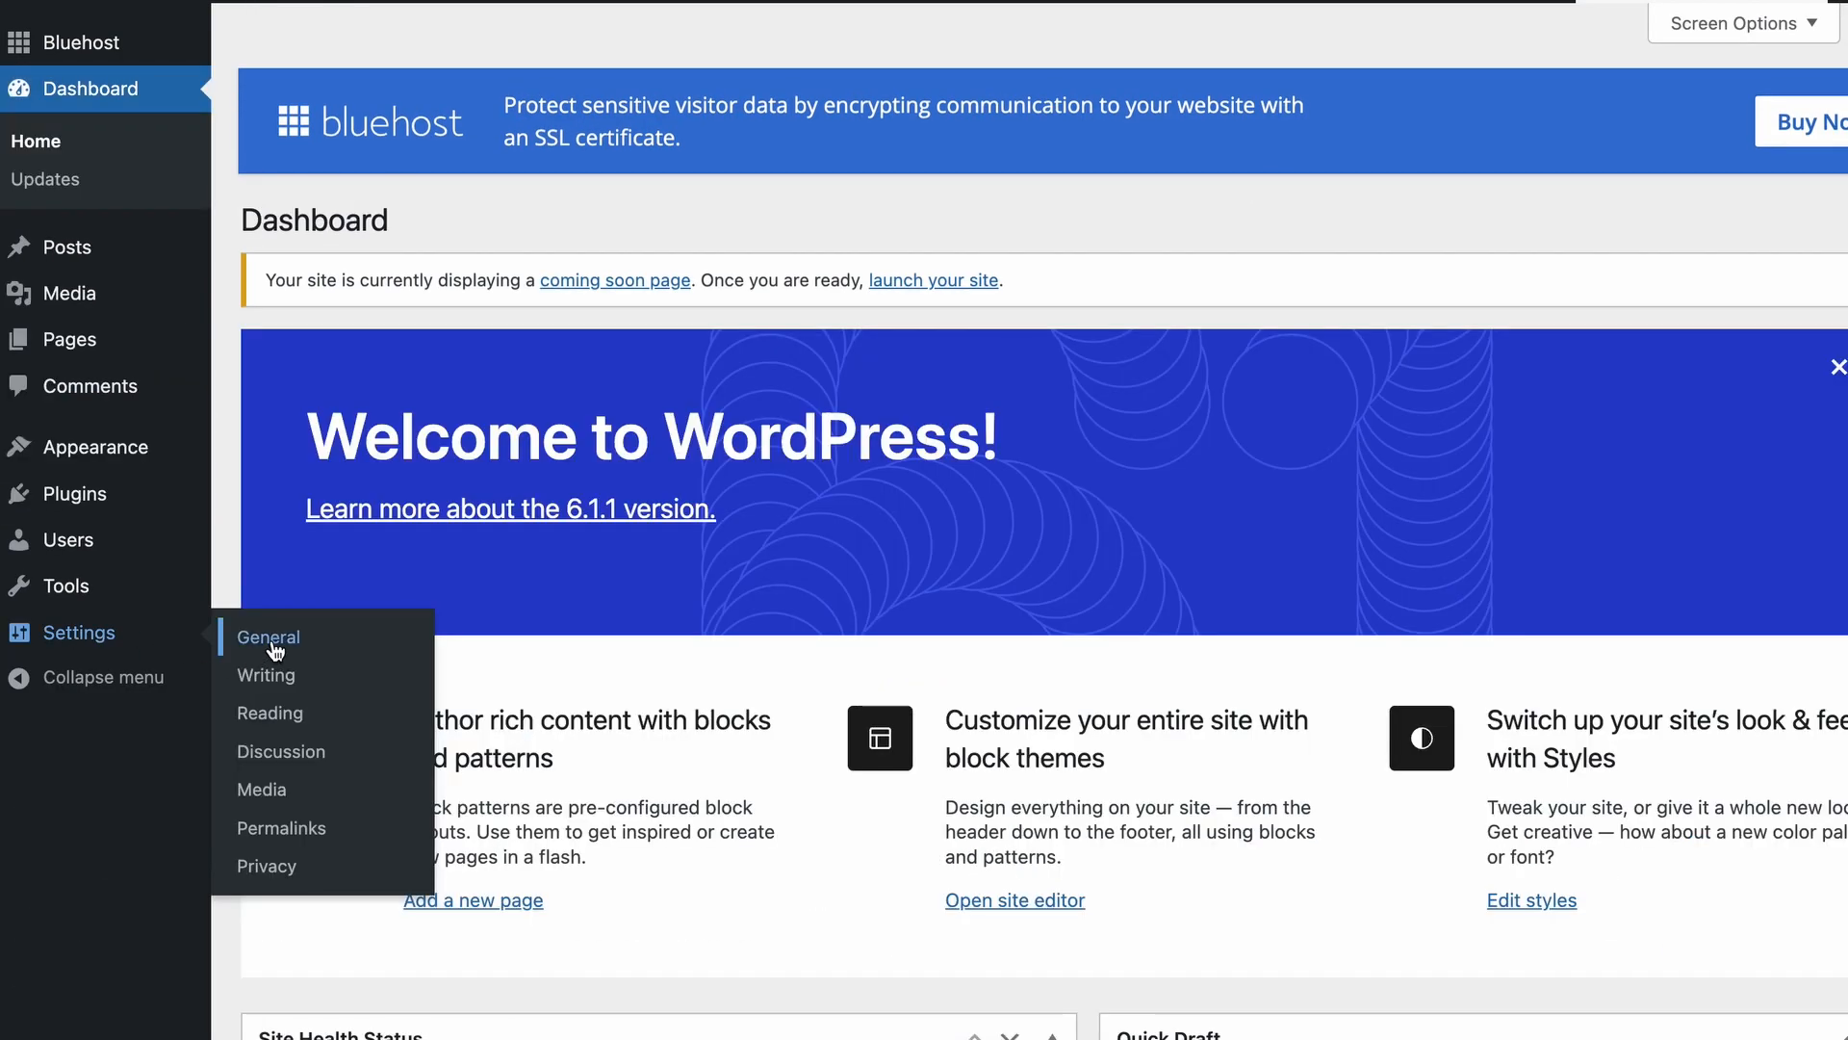
# Open the site's general settings and review the site title, tagline, addresses, membership and language
pyautogui.click(273, 643)
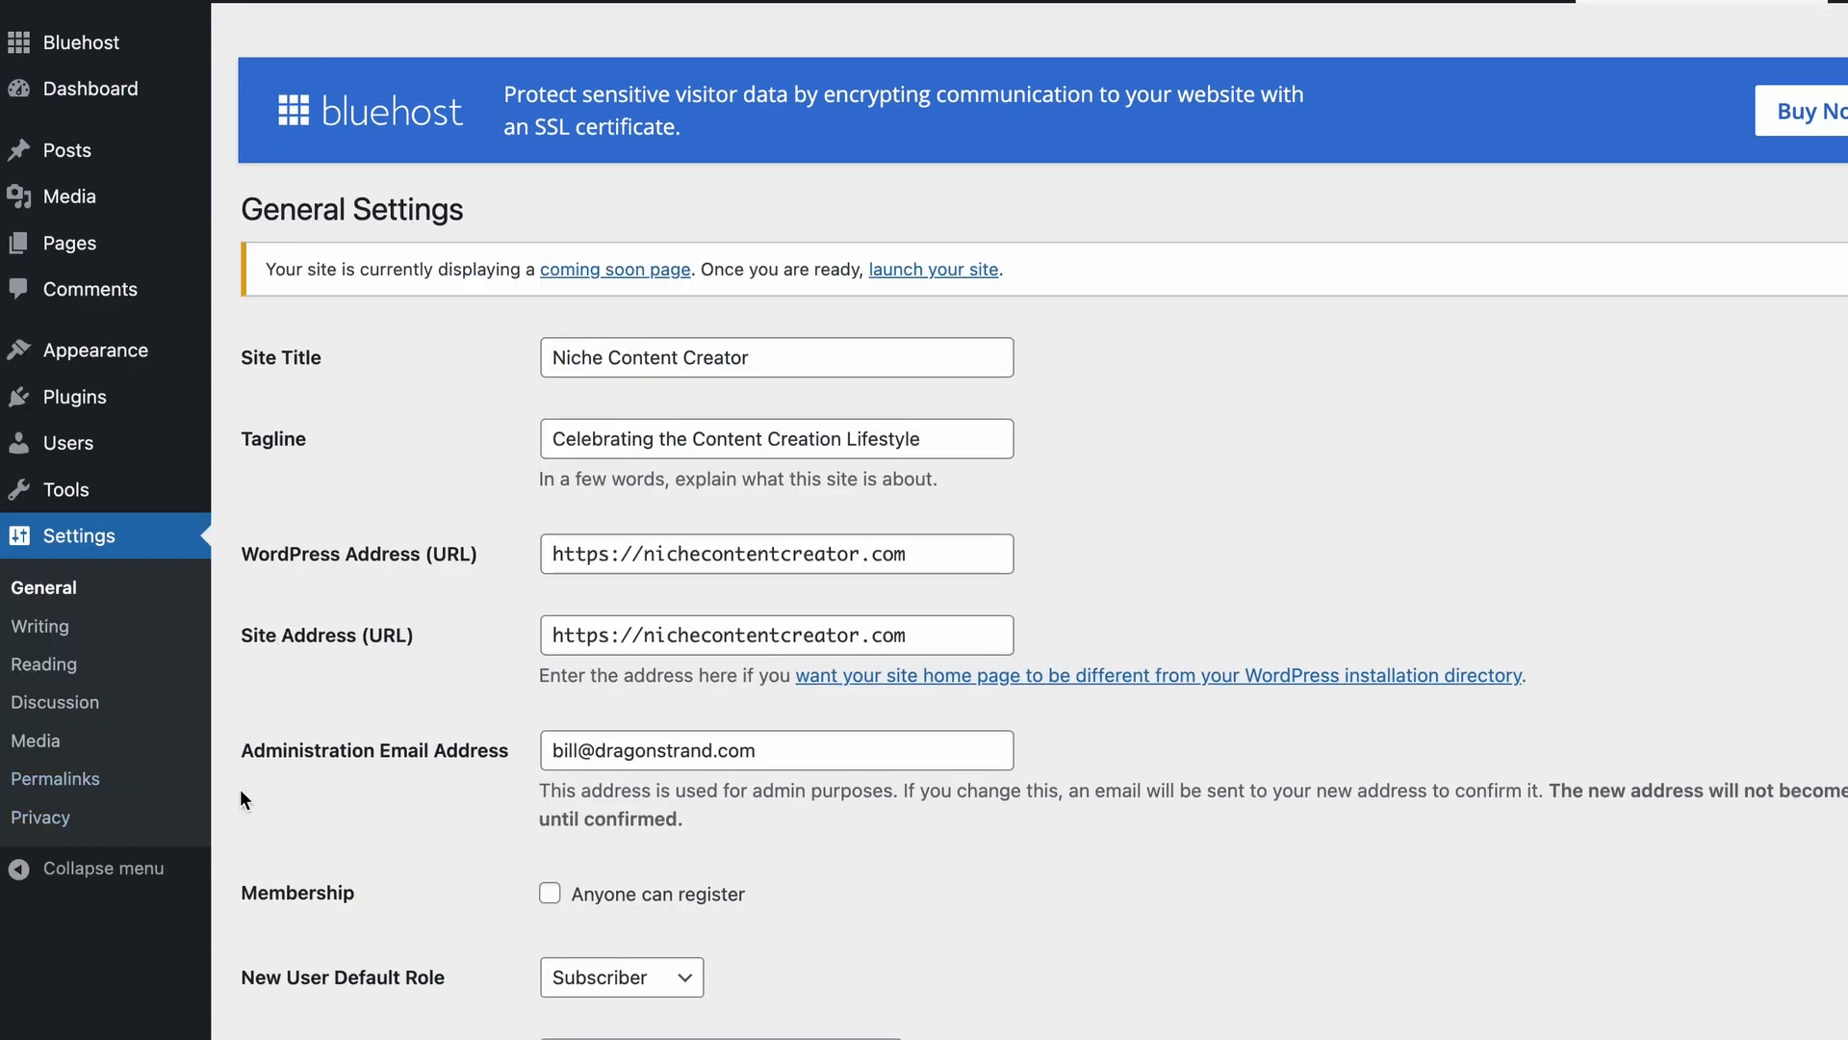
pyautogui.click(792, 356)
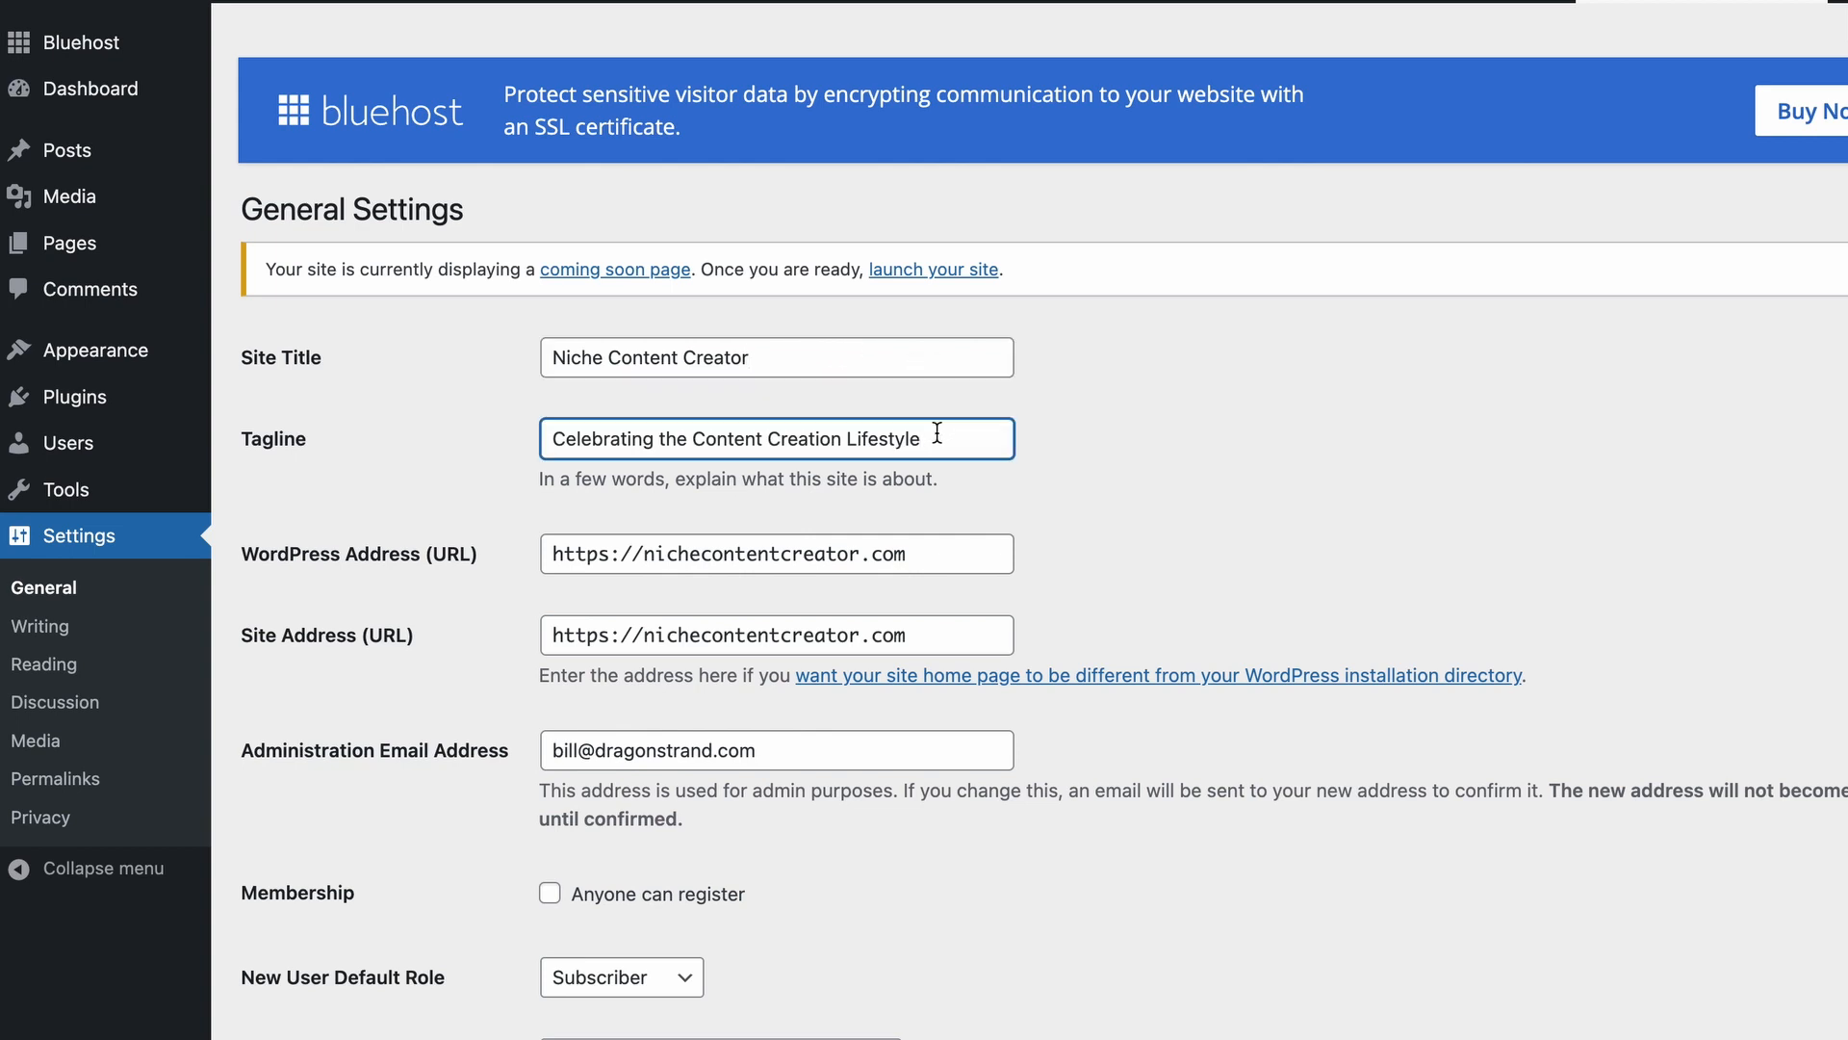
pyautogui.scroll(-1, 931, 577)
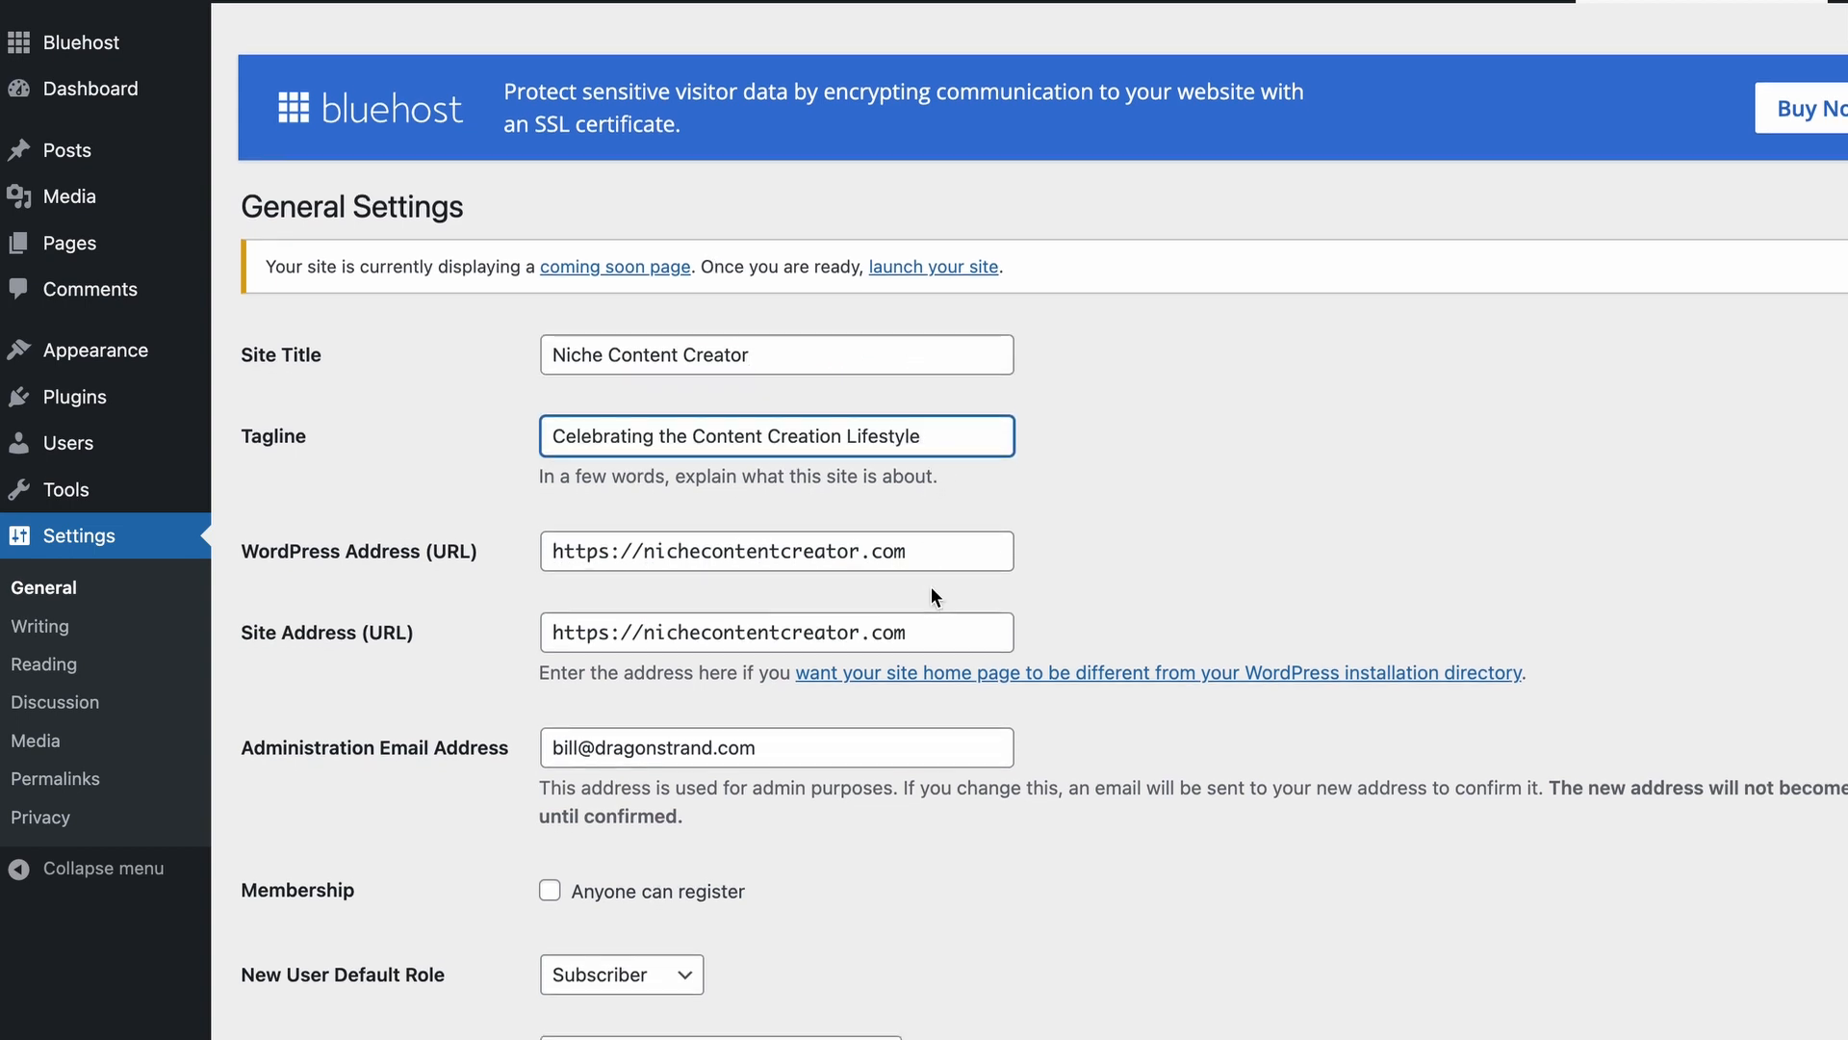
pyautogui.scroll(-5, 932, 588)
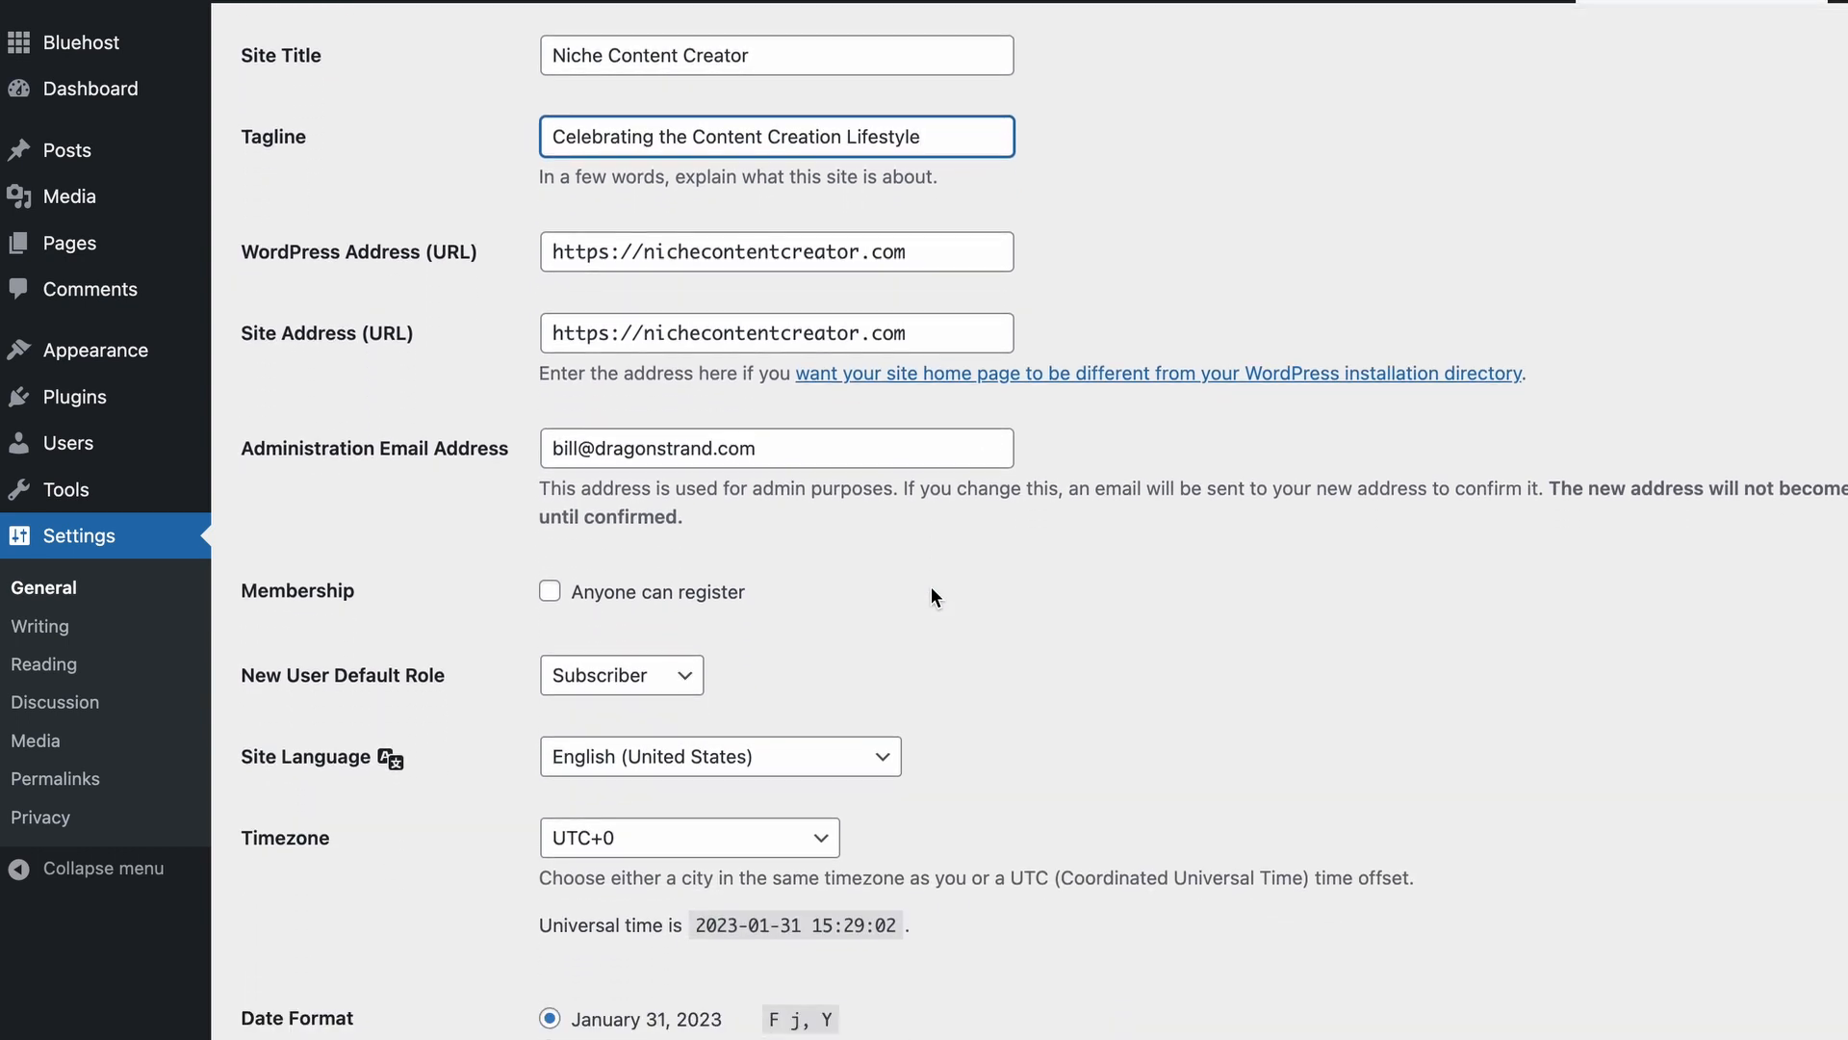
pyautogui.scroll(1, 932, 588)
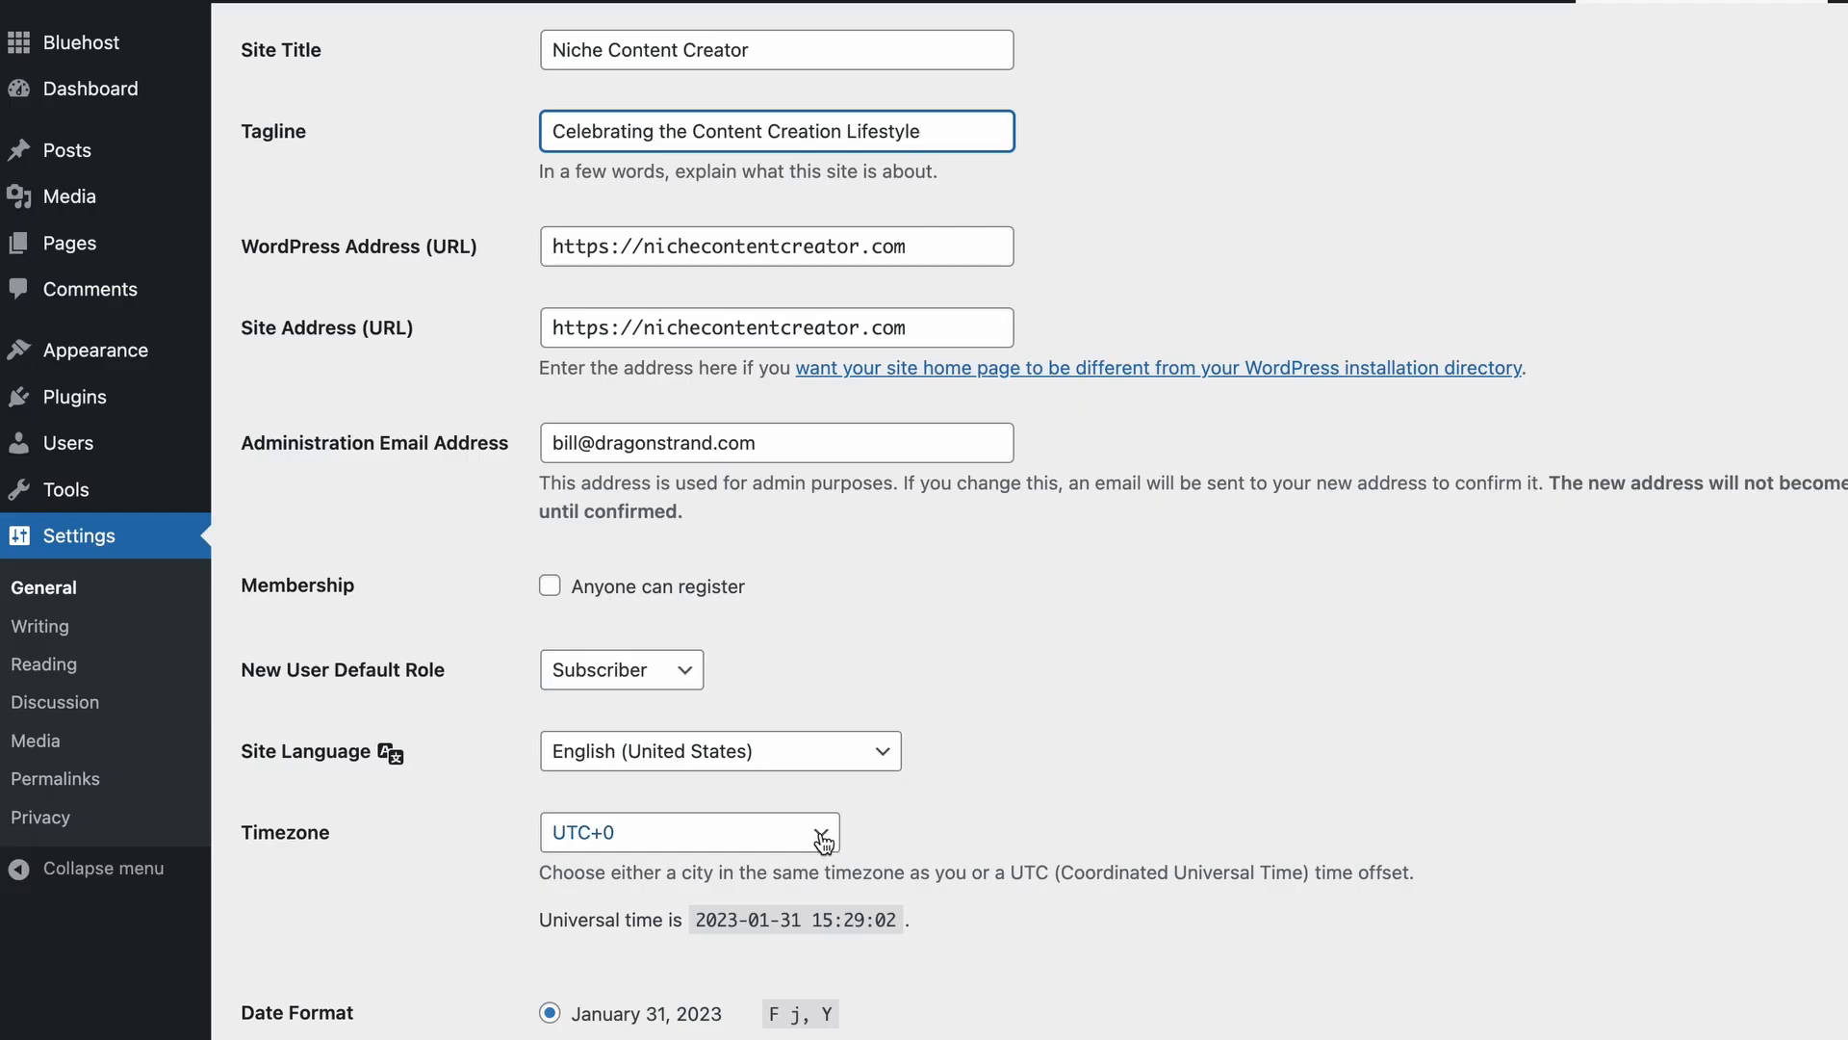
# Set the site's timezone to the manual offset UTC-8
pyautogui.click(823, 840)
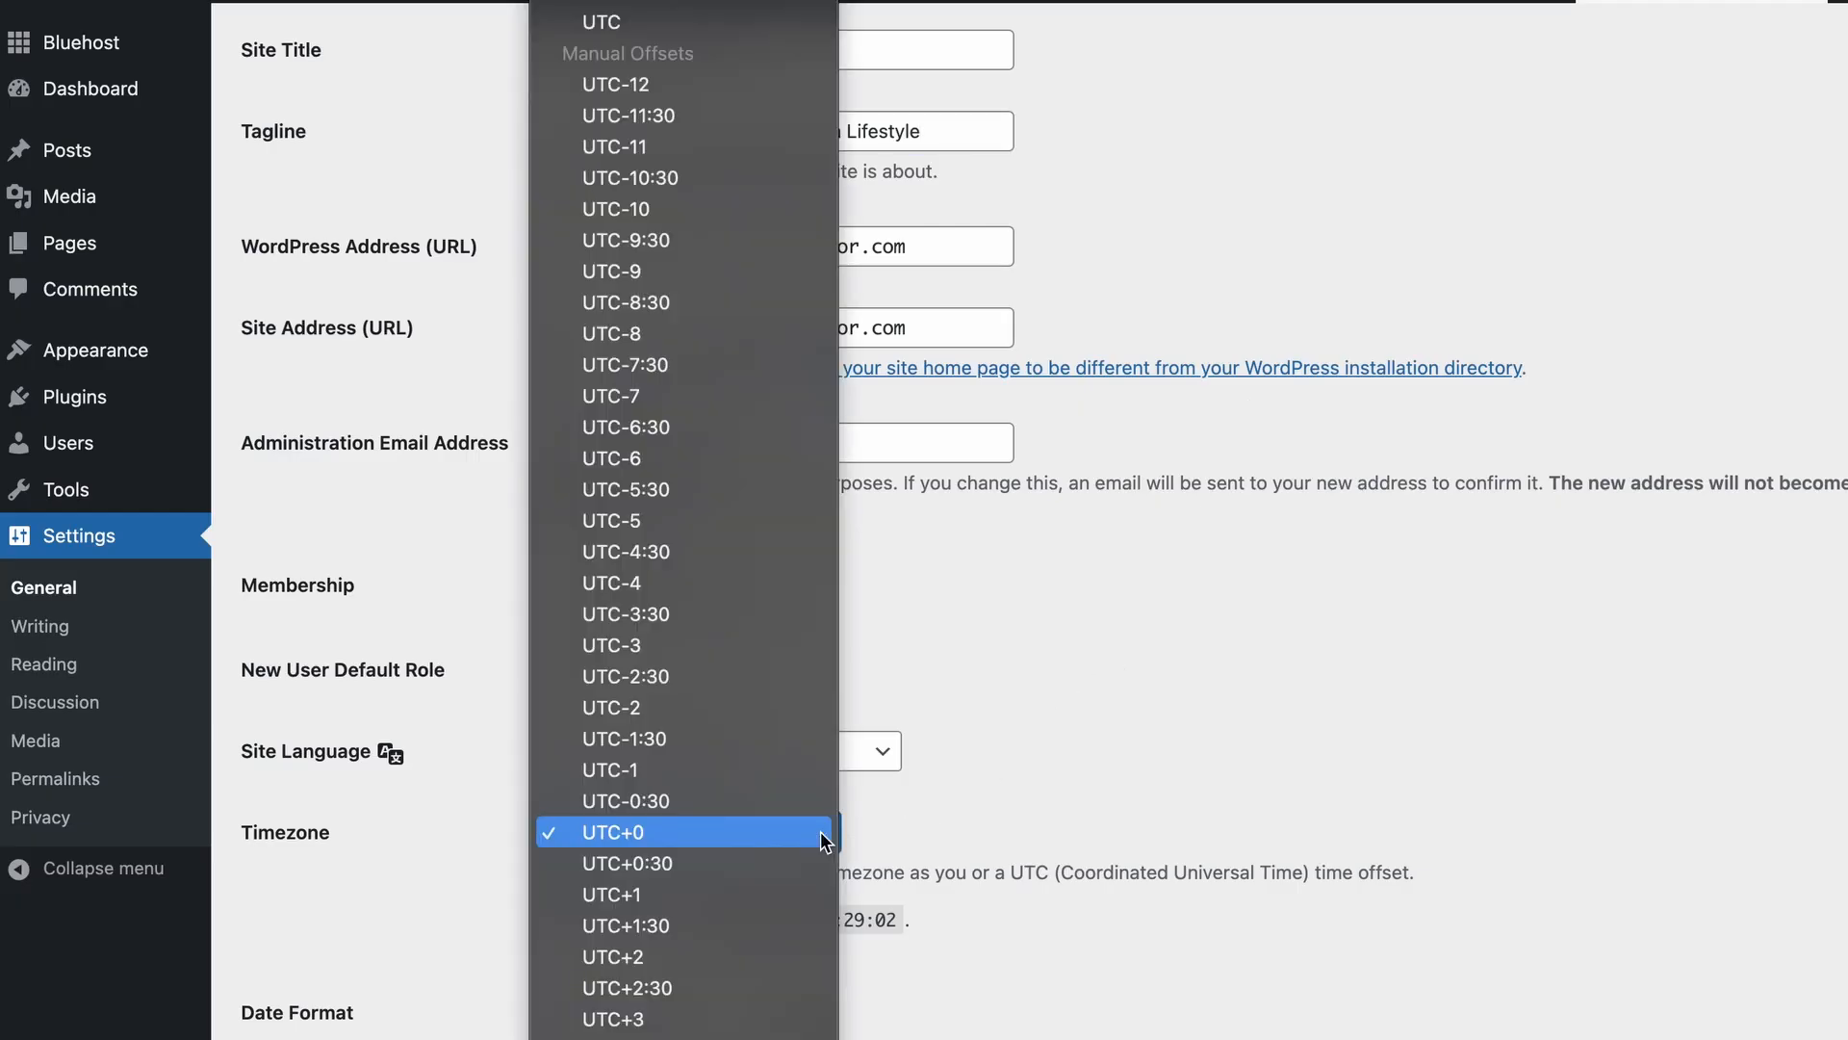
pyautogui.scroll(5, 736, 713)
pyautogui.scroll(-7, 735, 713)
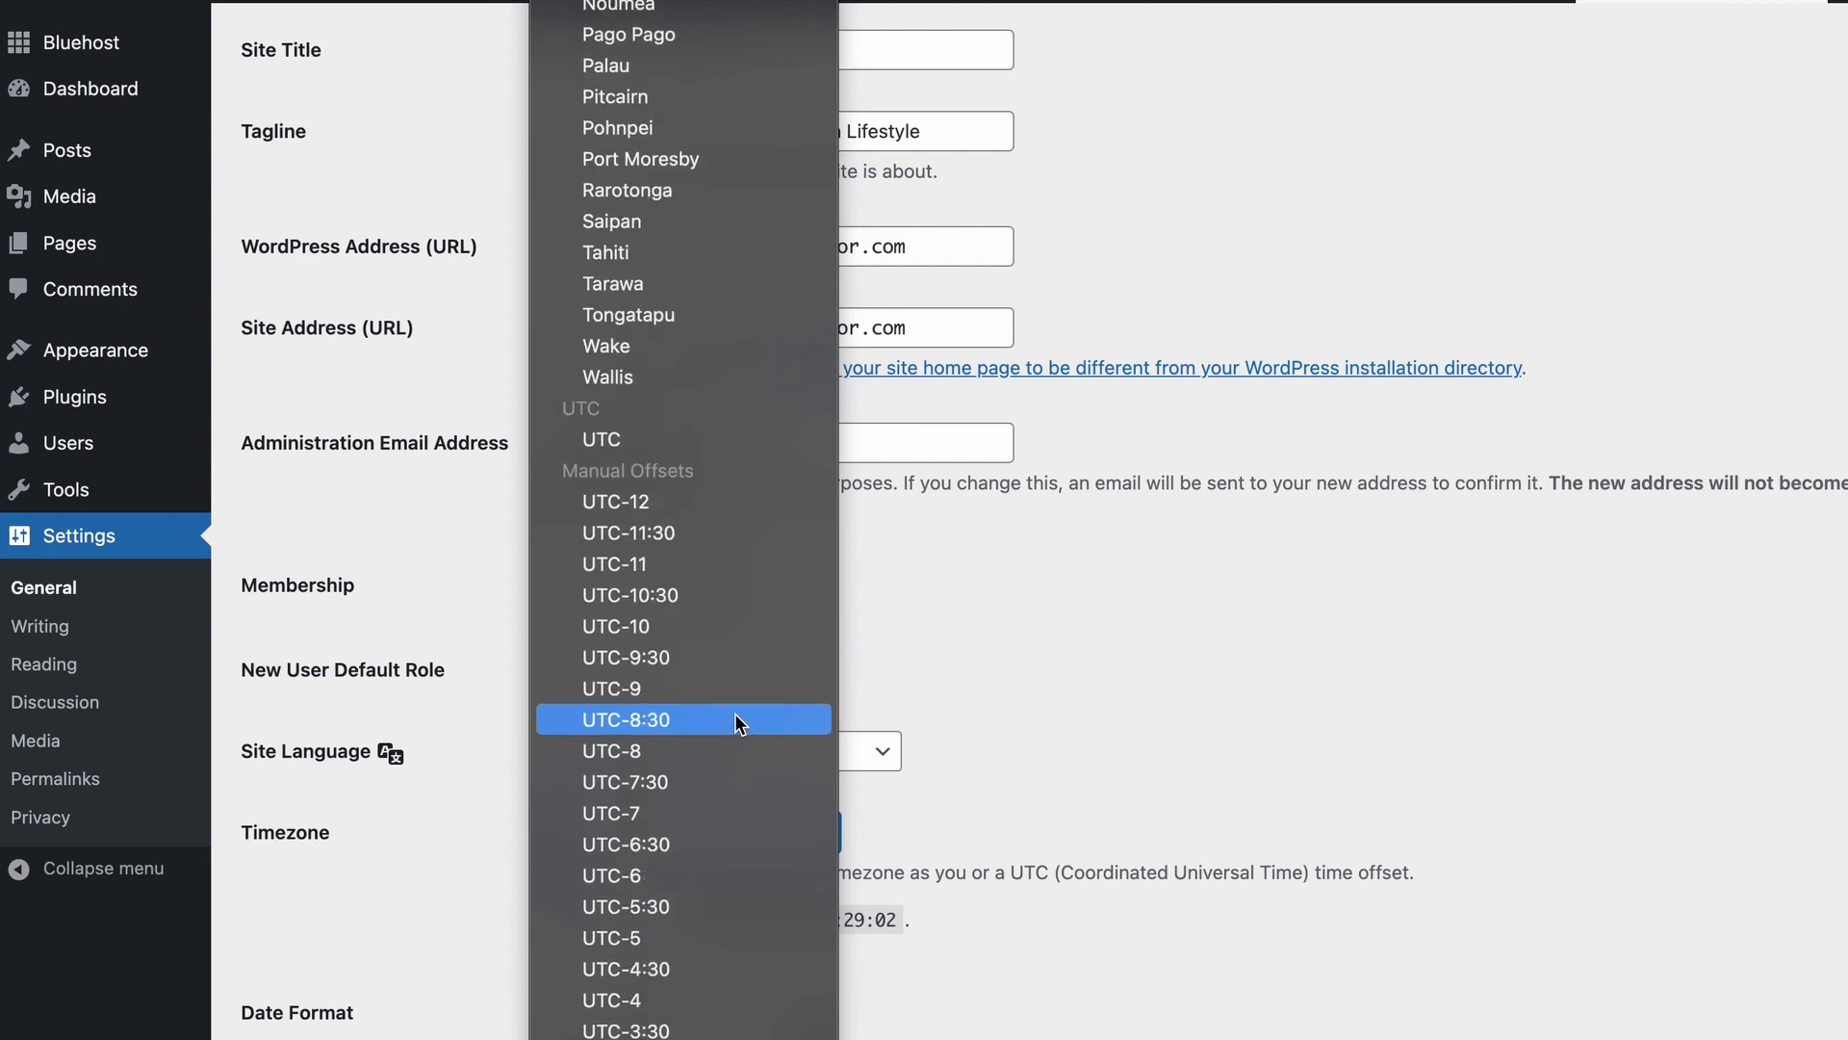
pyautogui.click(736, 717)
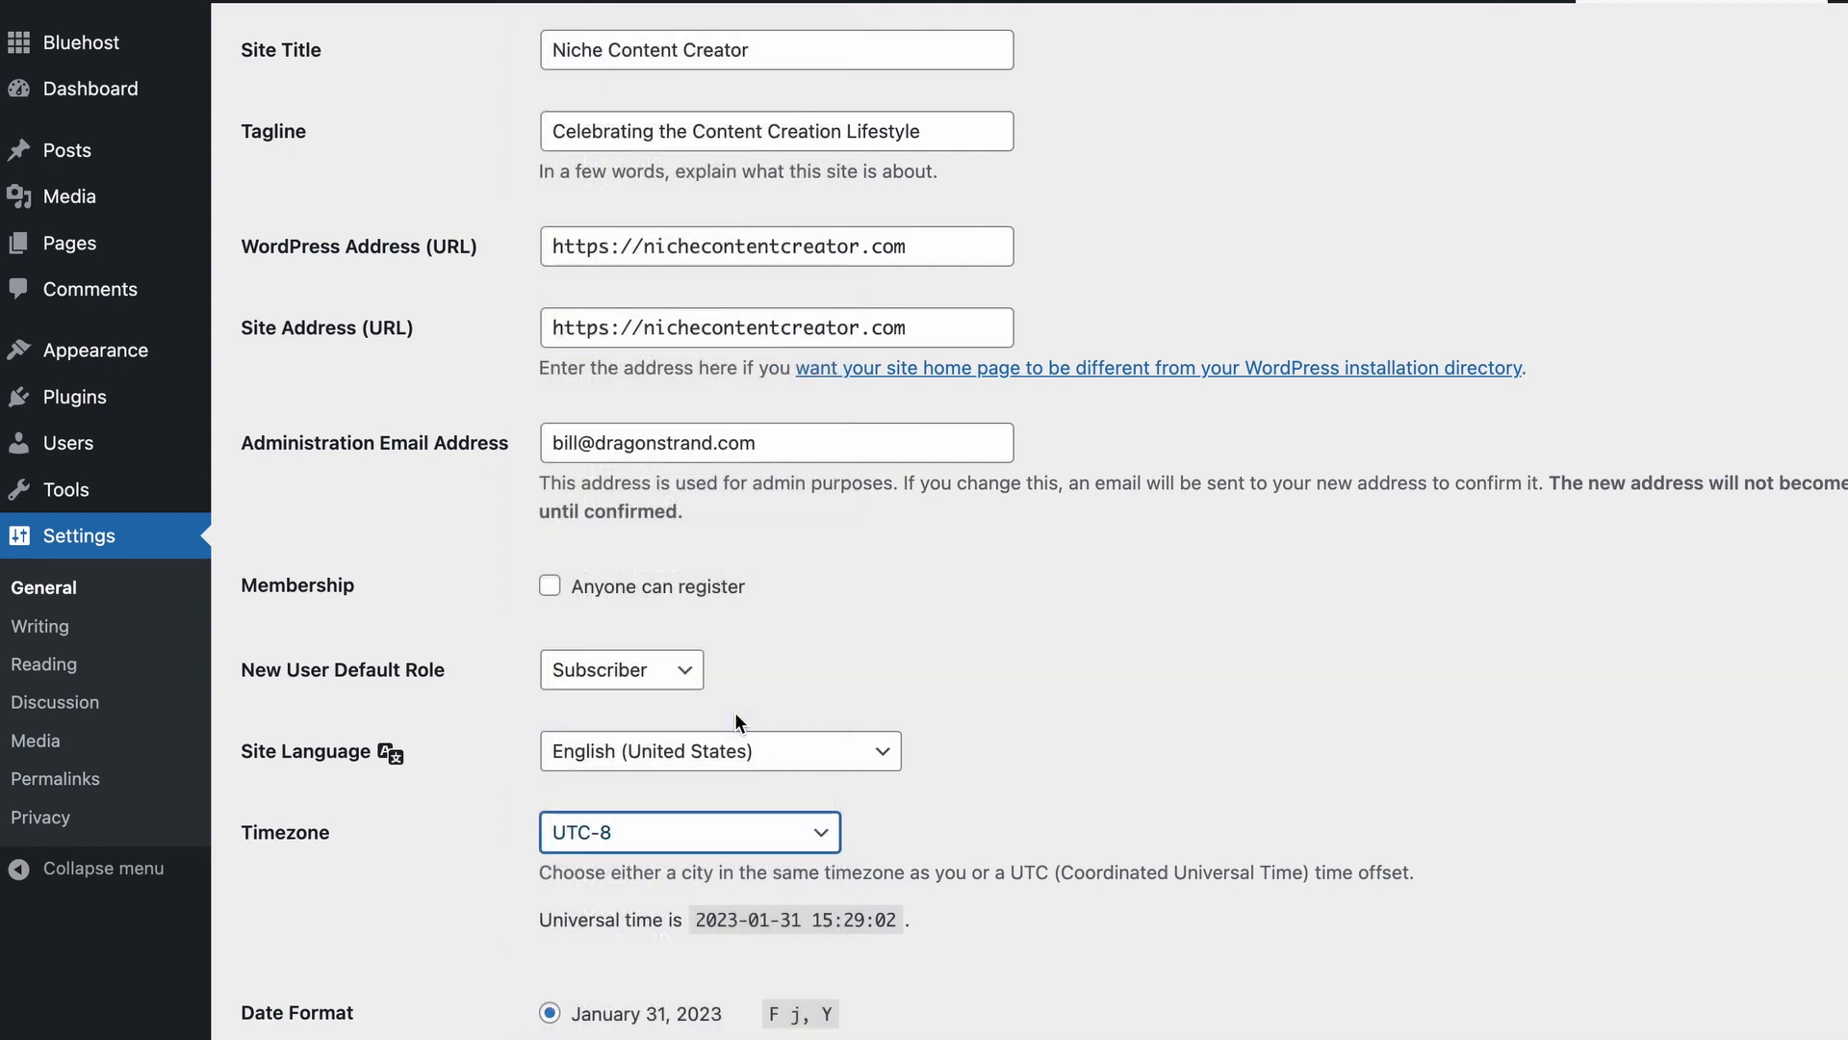
# Set the site's timezone to the city Los Angeles and save the general settings
pyautogui.click(828, 834)
pyautogui.scroll(5, 746, 679)
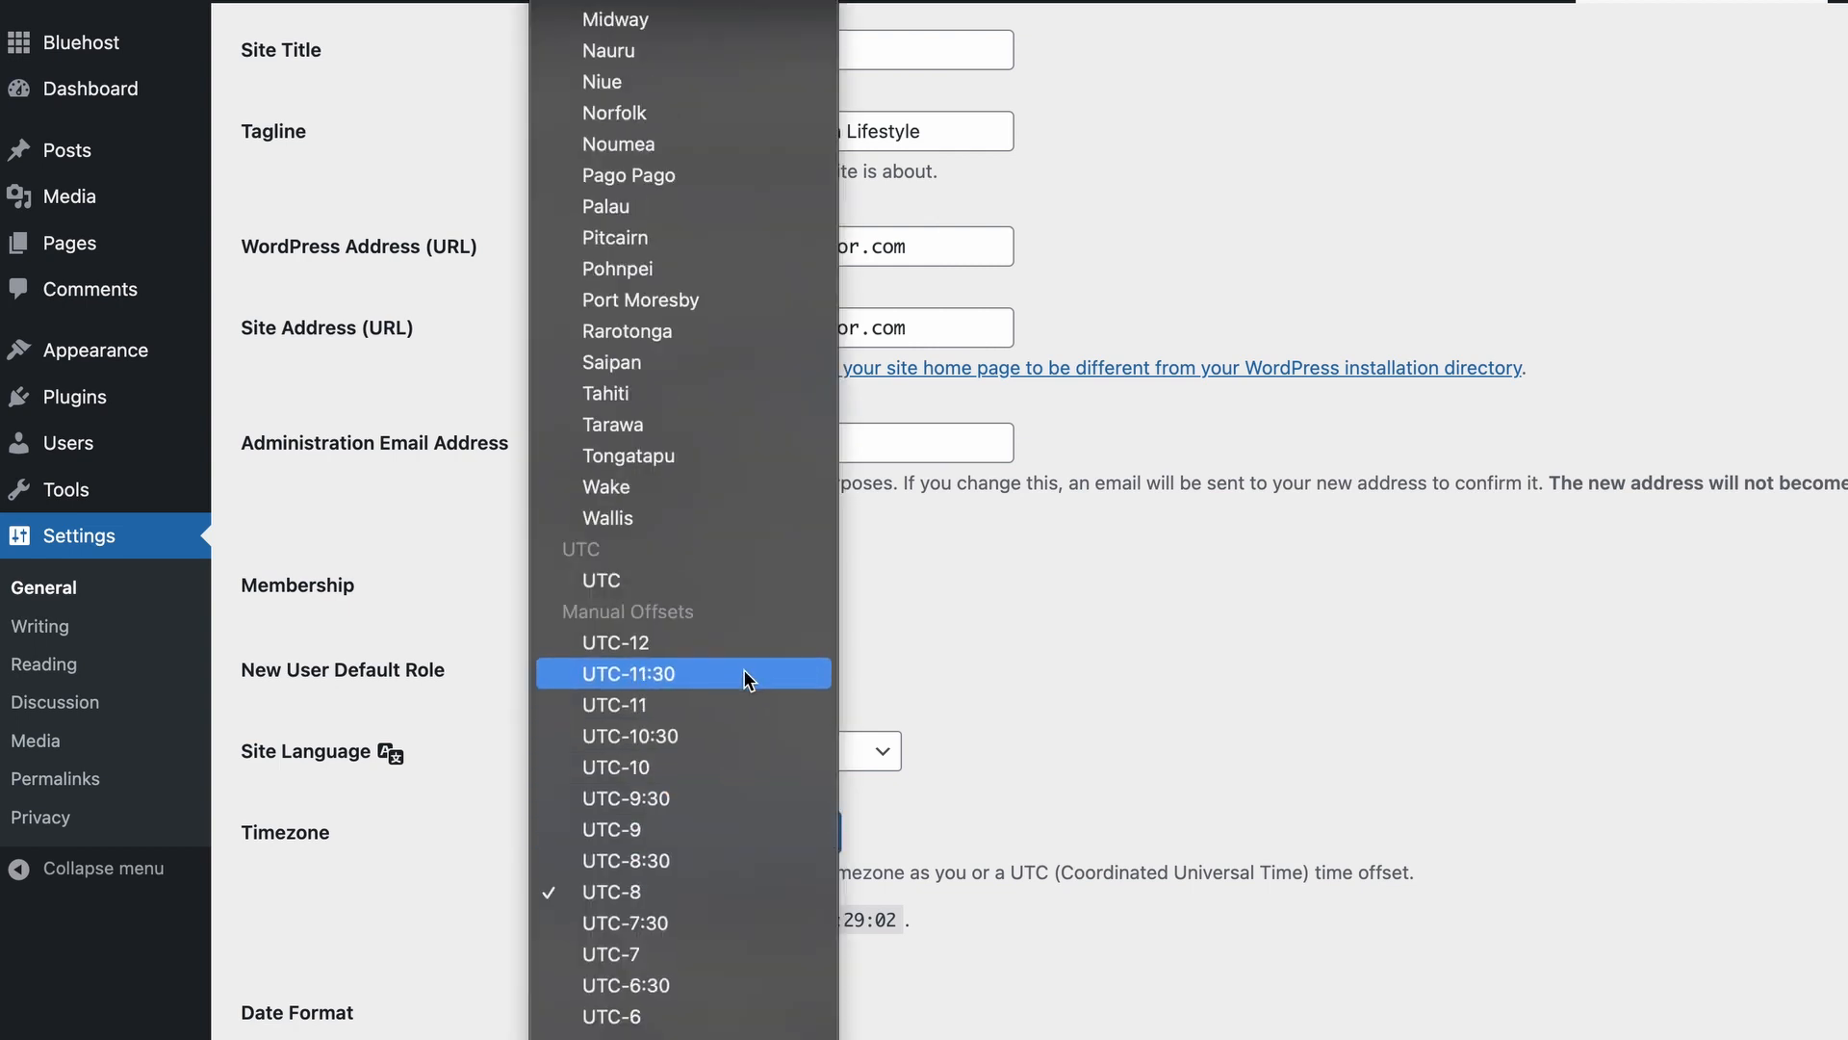
pyautogui.scroll(10, 746, 679)
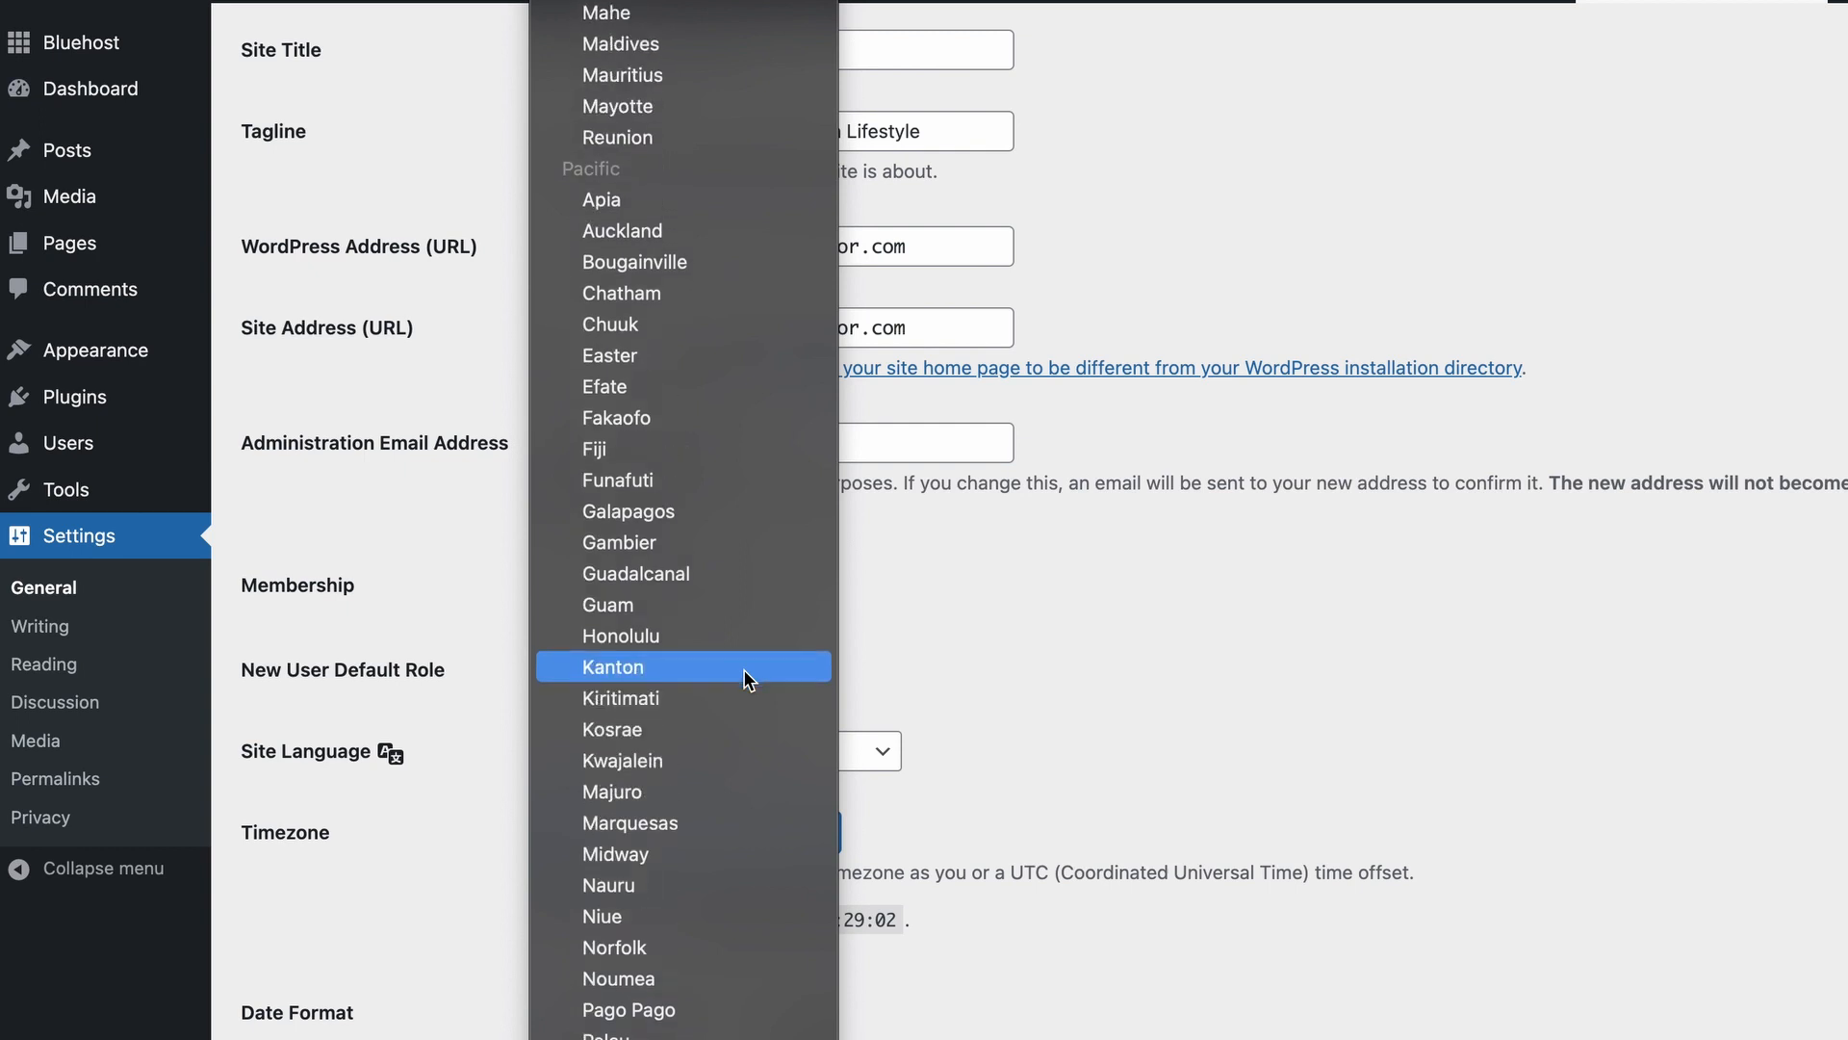
pyautogui.scroll(20, 743, 679)
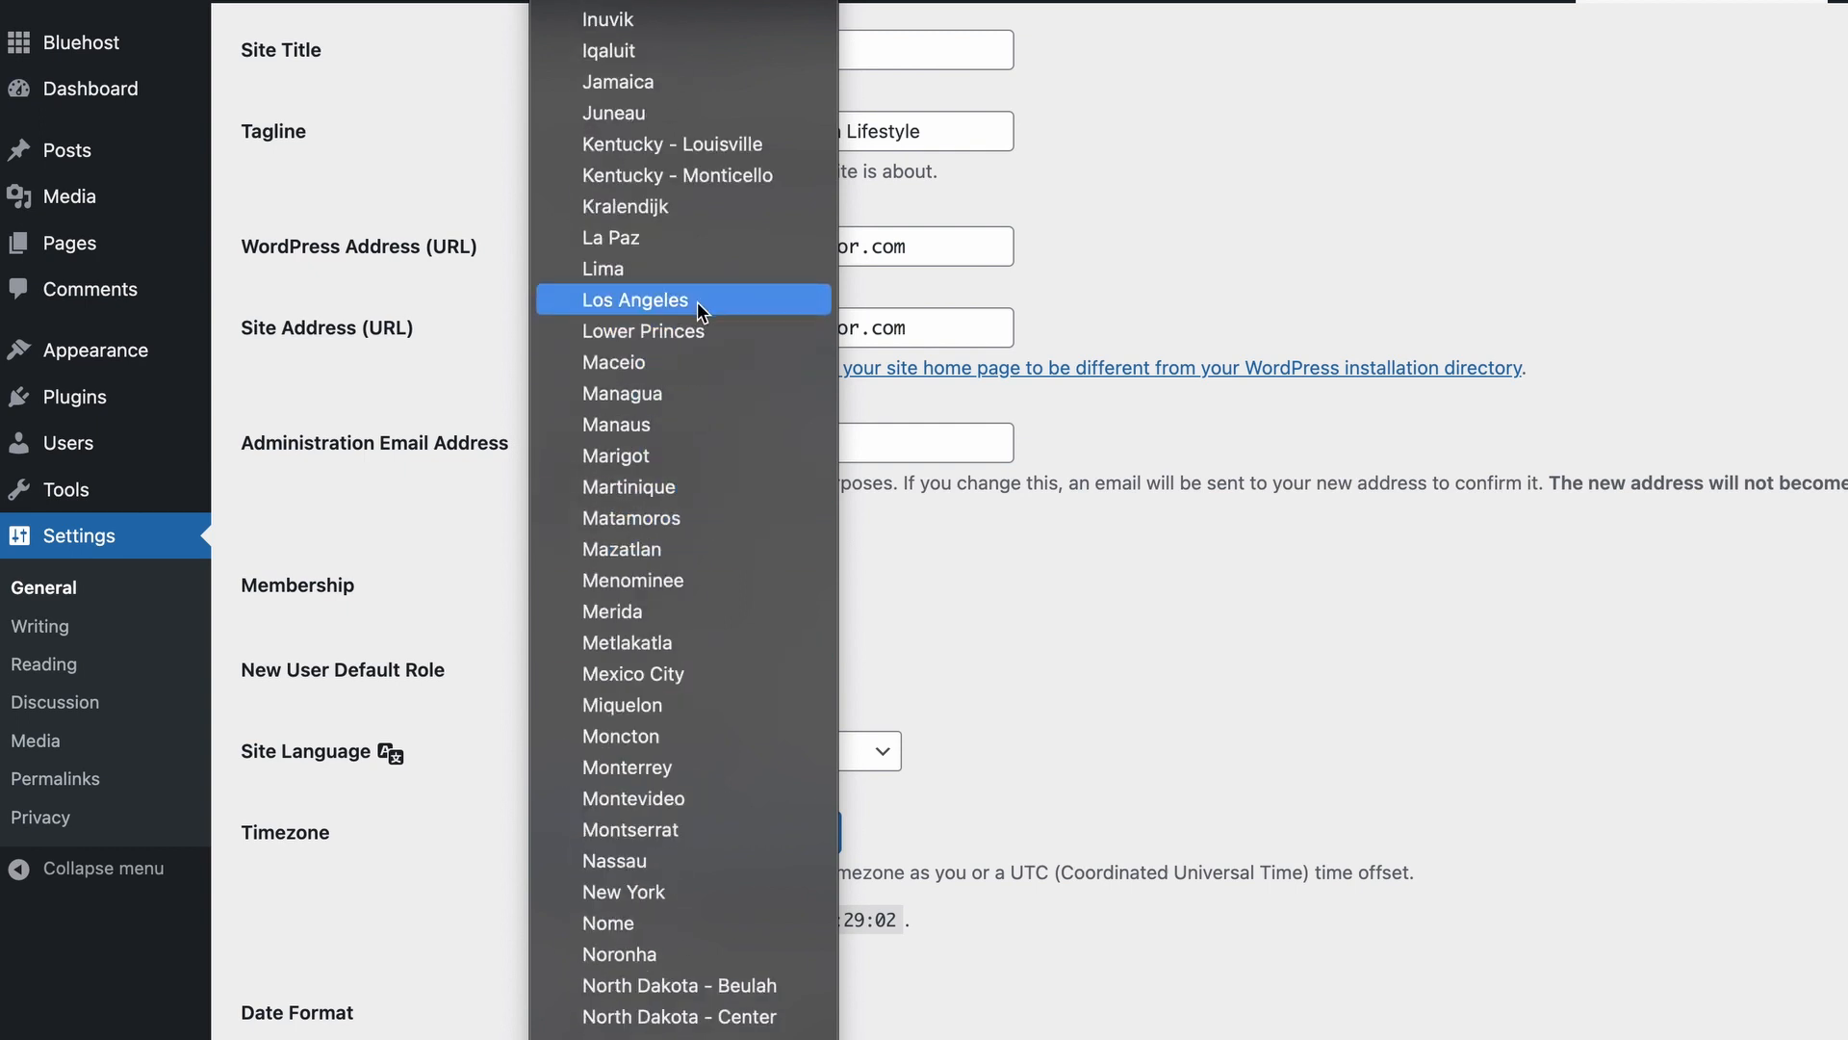
pyautogui.click(697, 302)
pyautogui.scroll(-10, 888, 407)
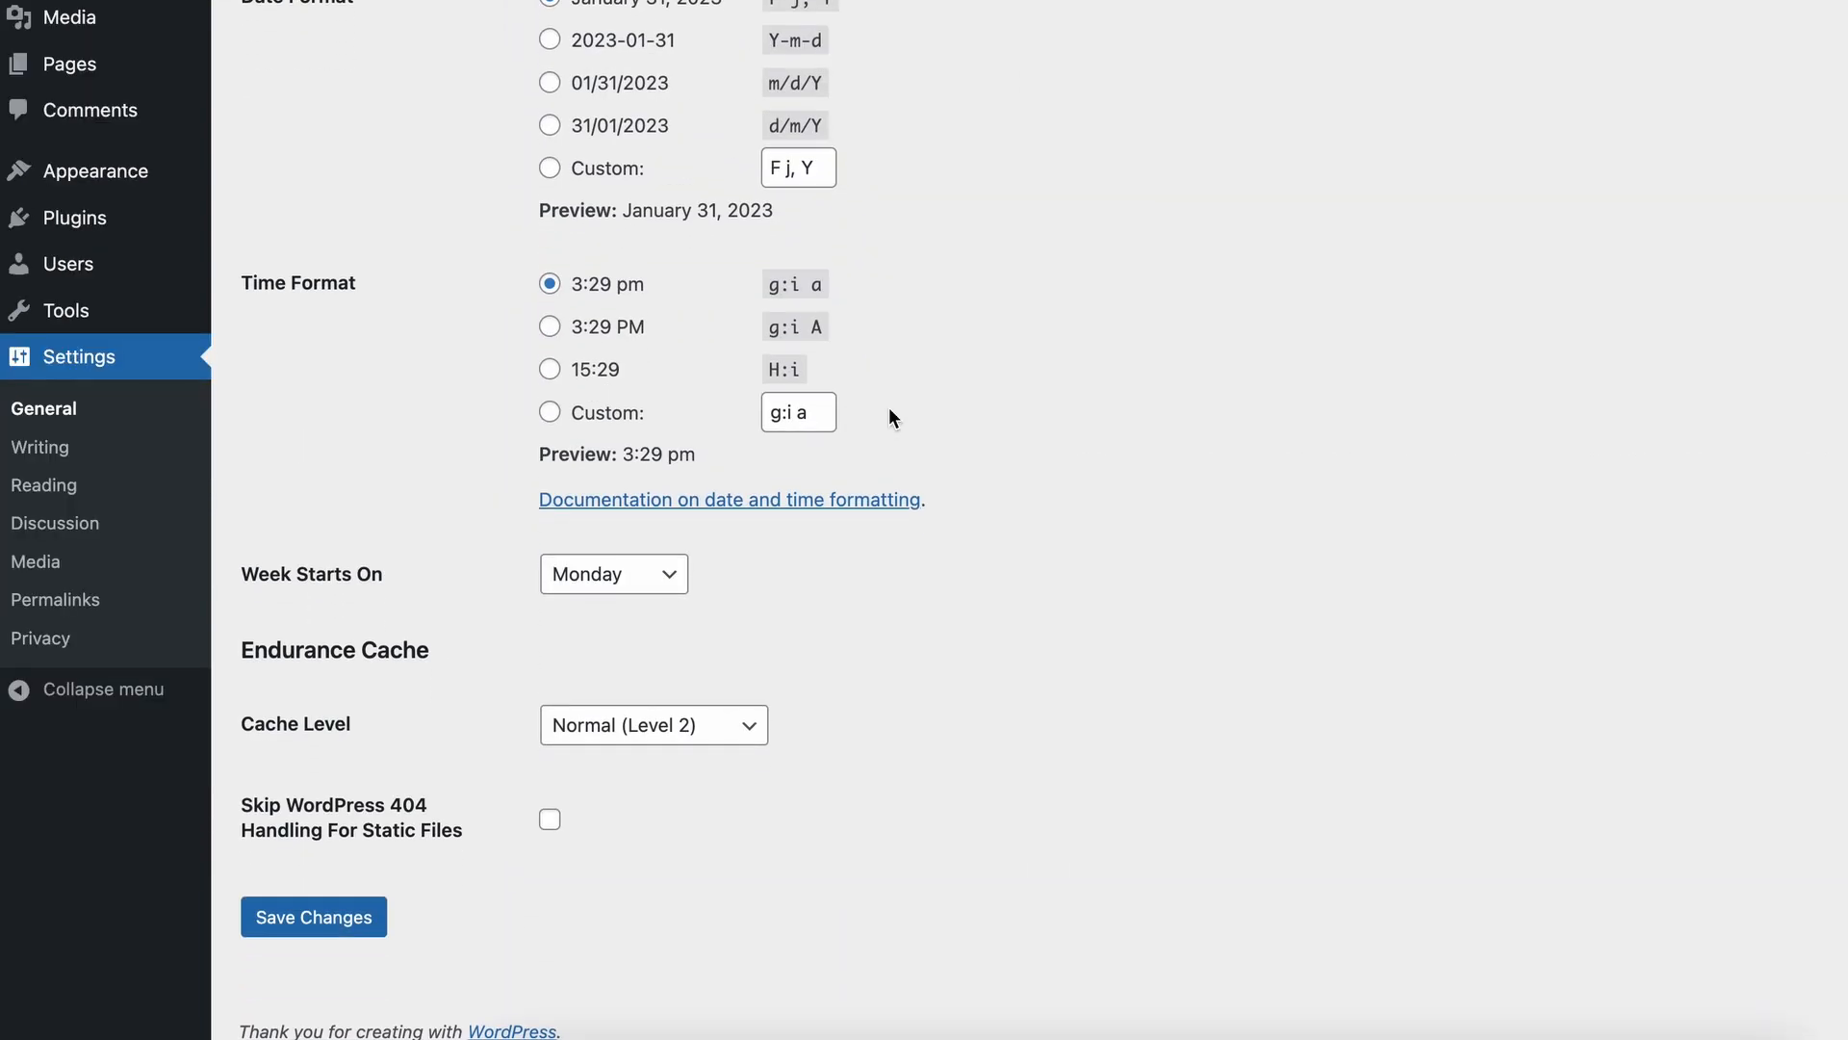
pyautogui.click(311, 924)
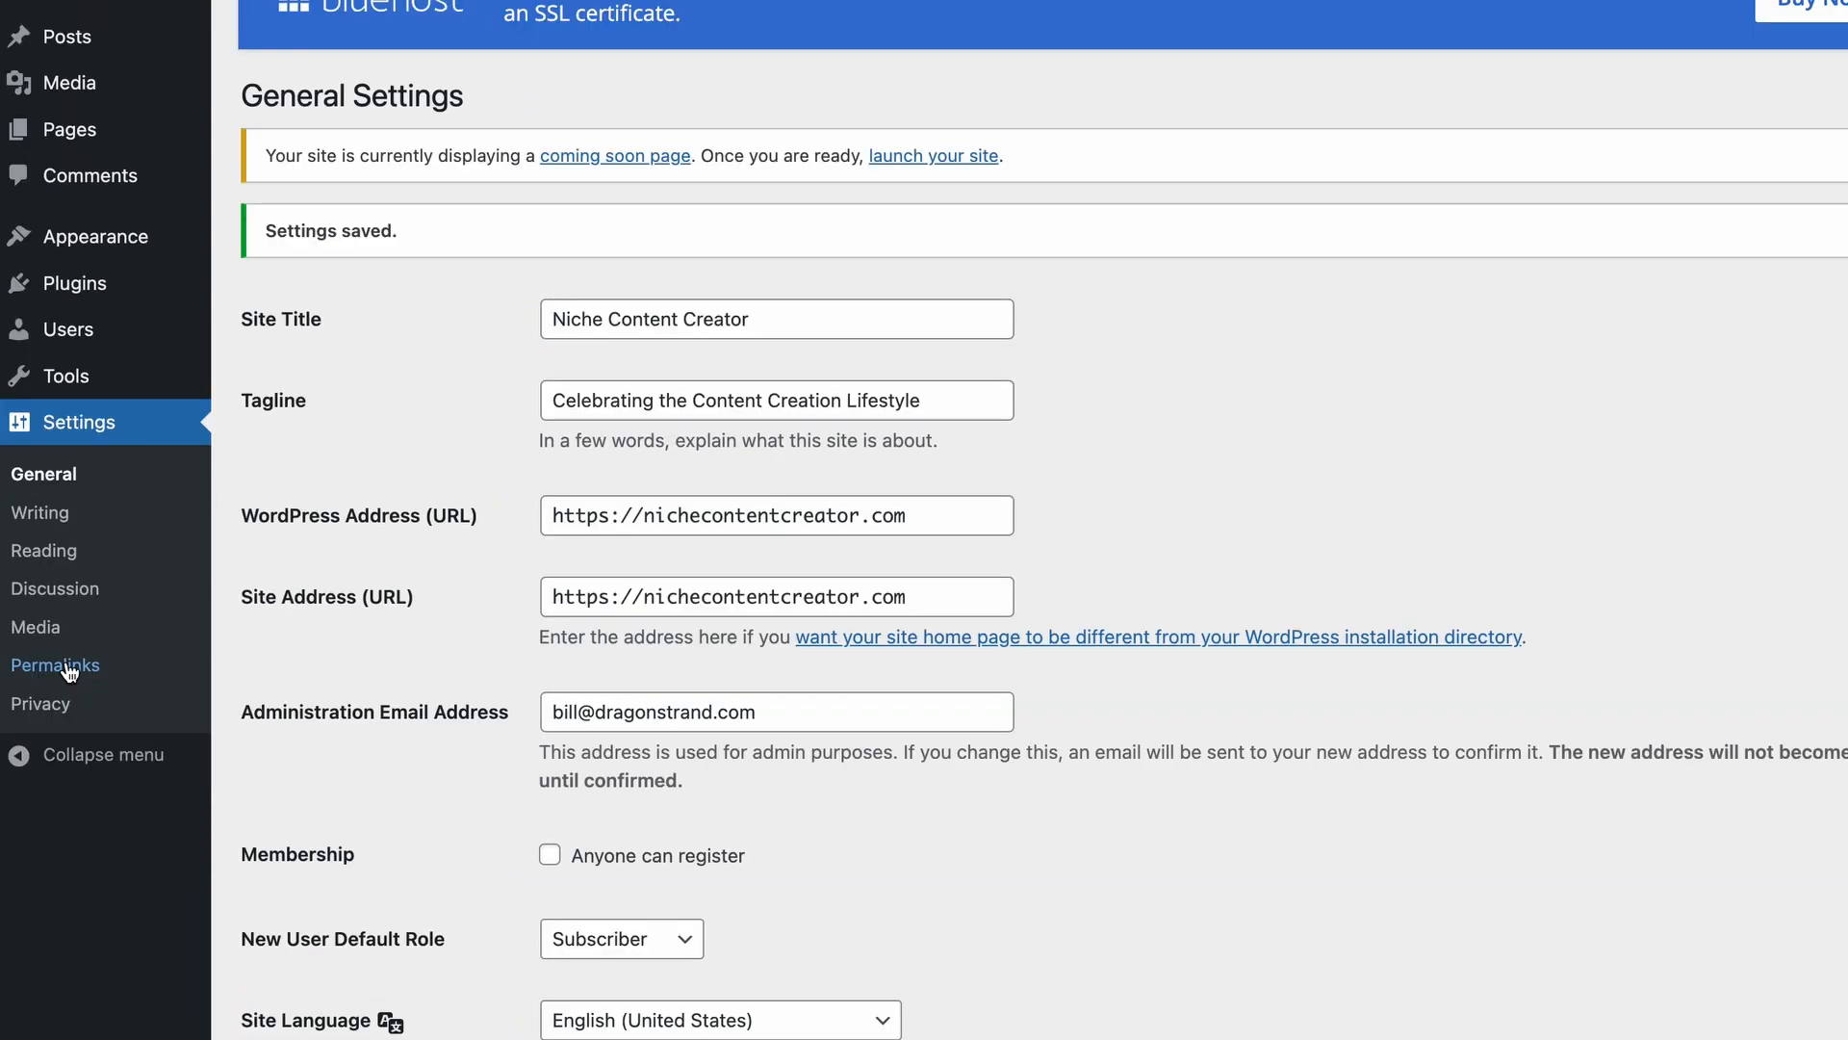
# Choose Post name as the site's permalink structure and save the permalink settings
pyautogui.click(69, 672)
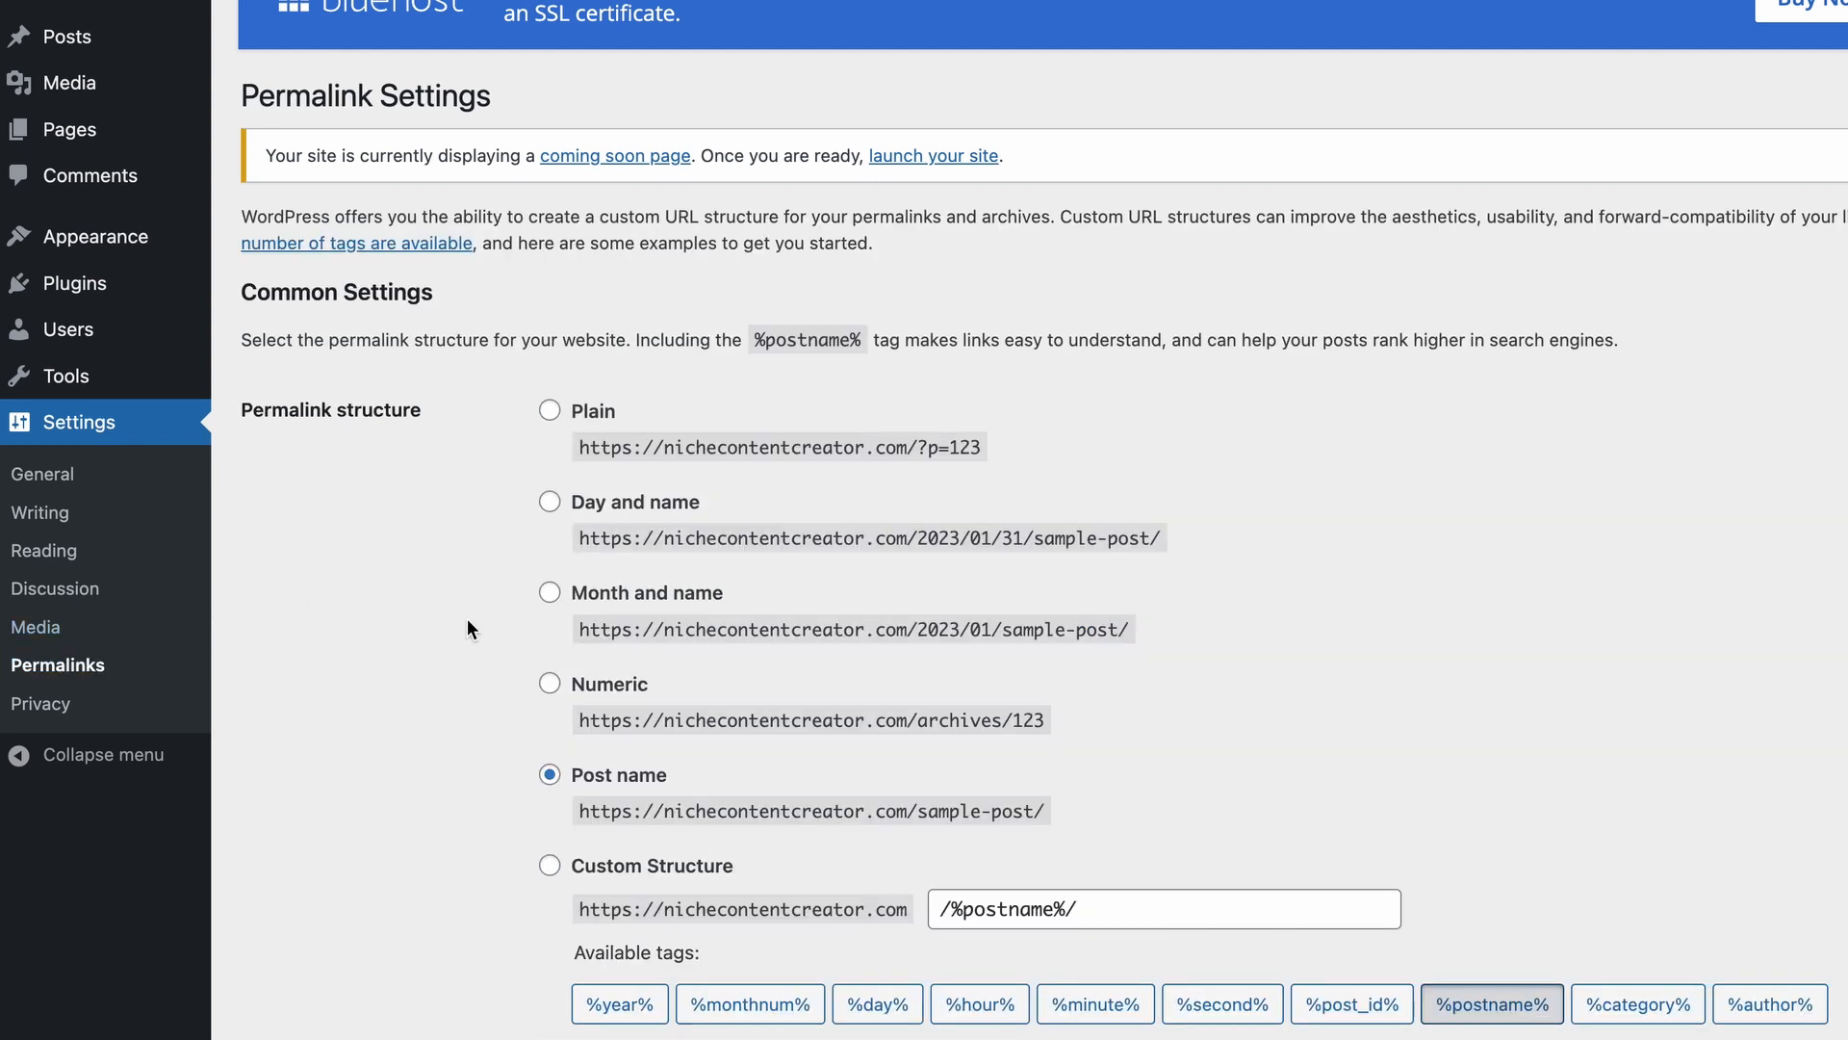
pyautogui.click(550, 776)
pyautogui.scroll(-5, 472, 783)
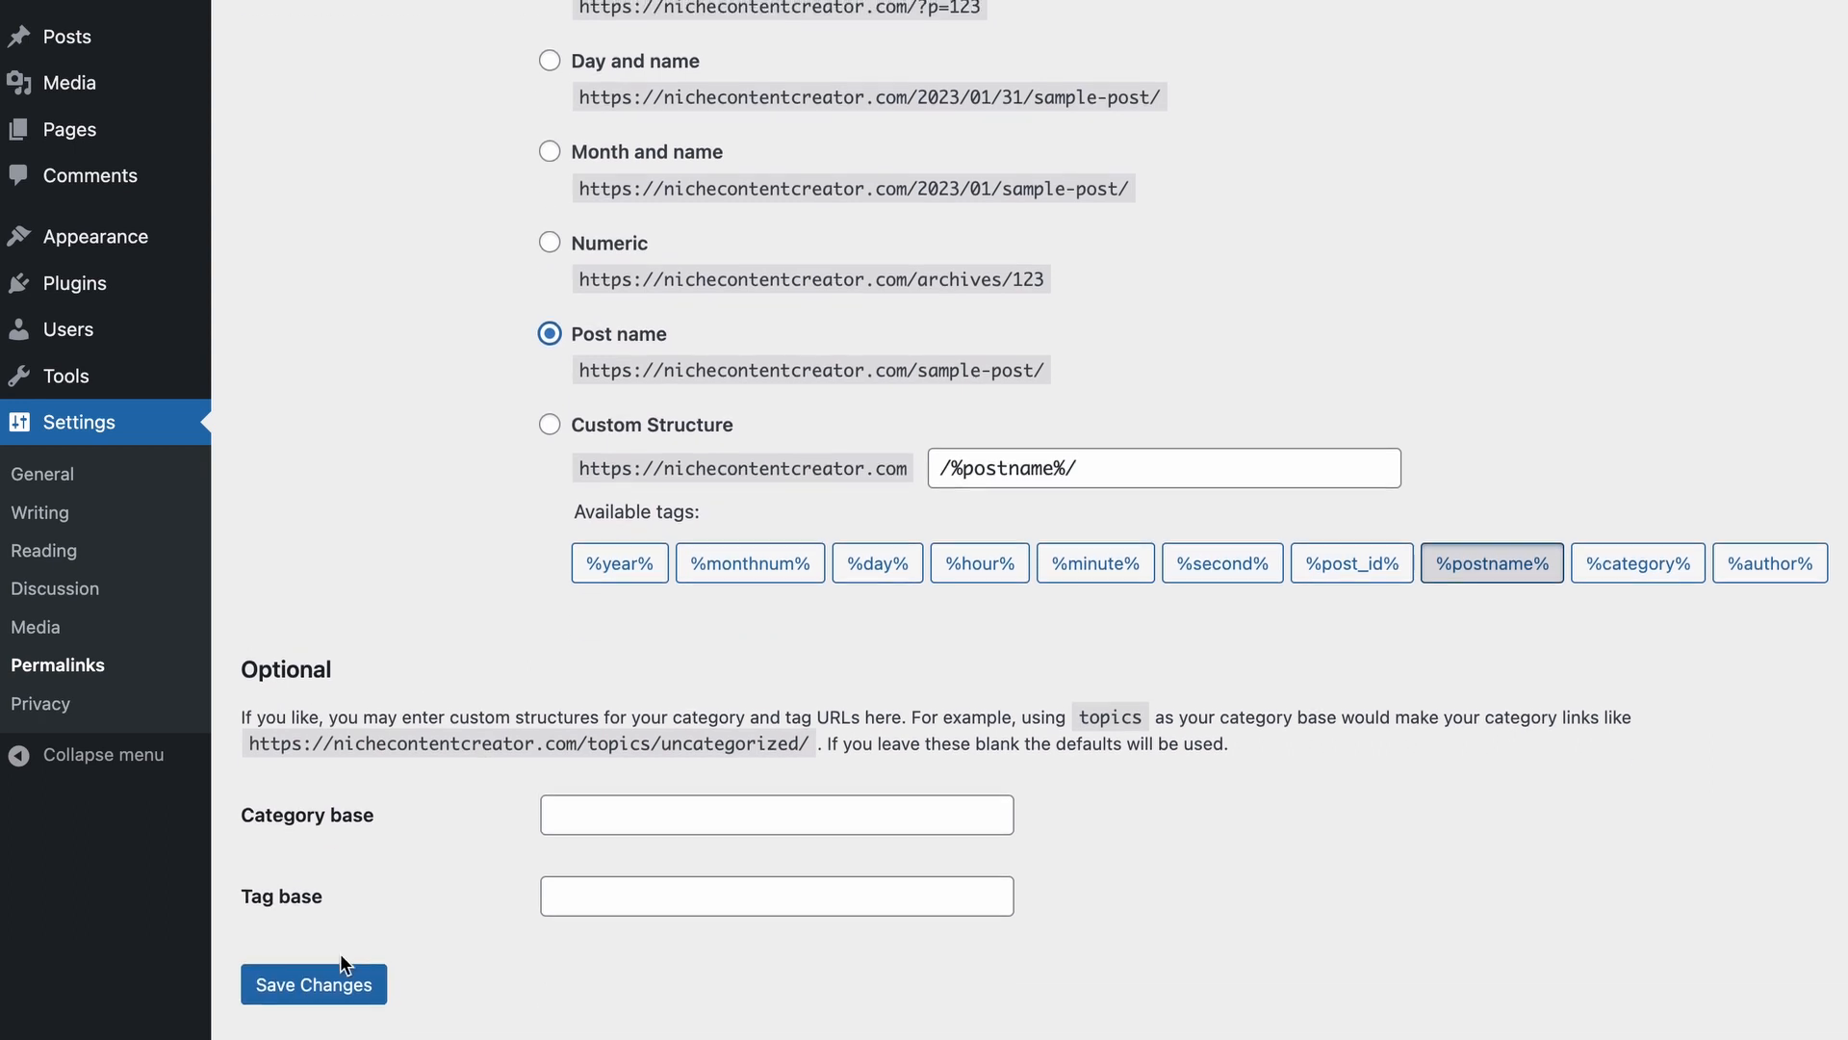
pyautogui.click(323, 980)
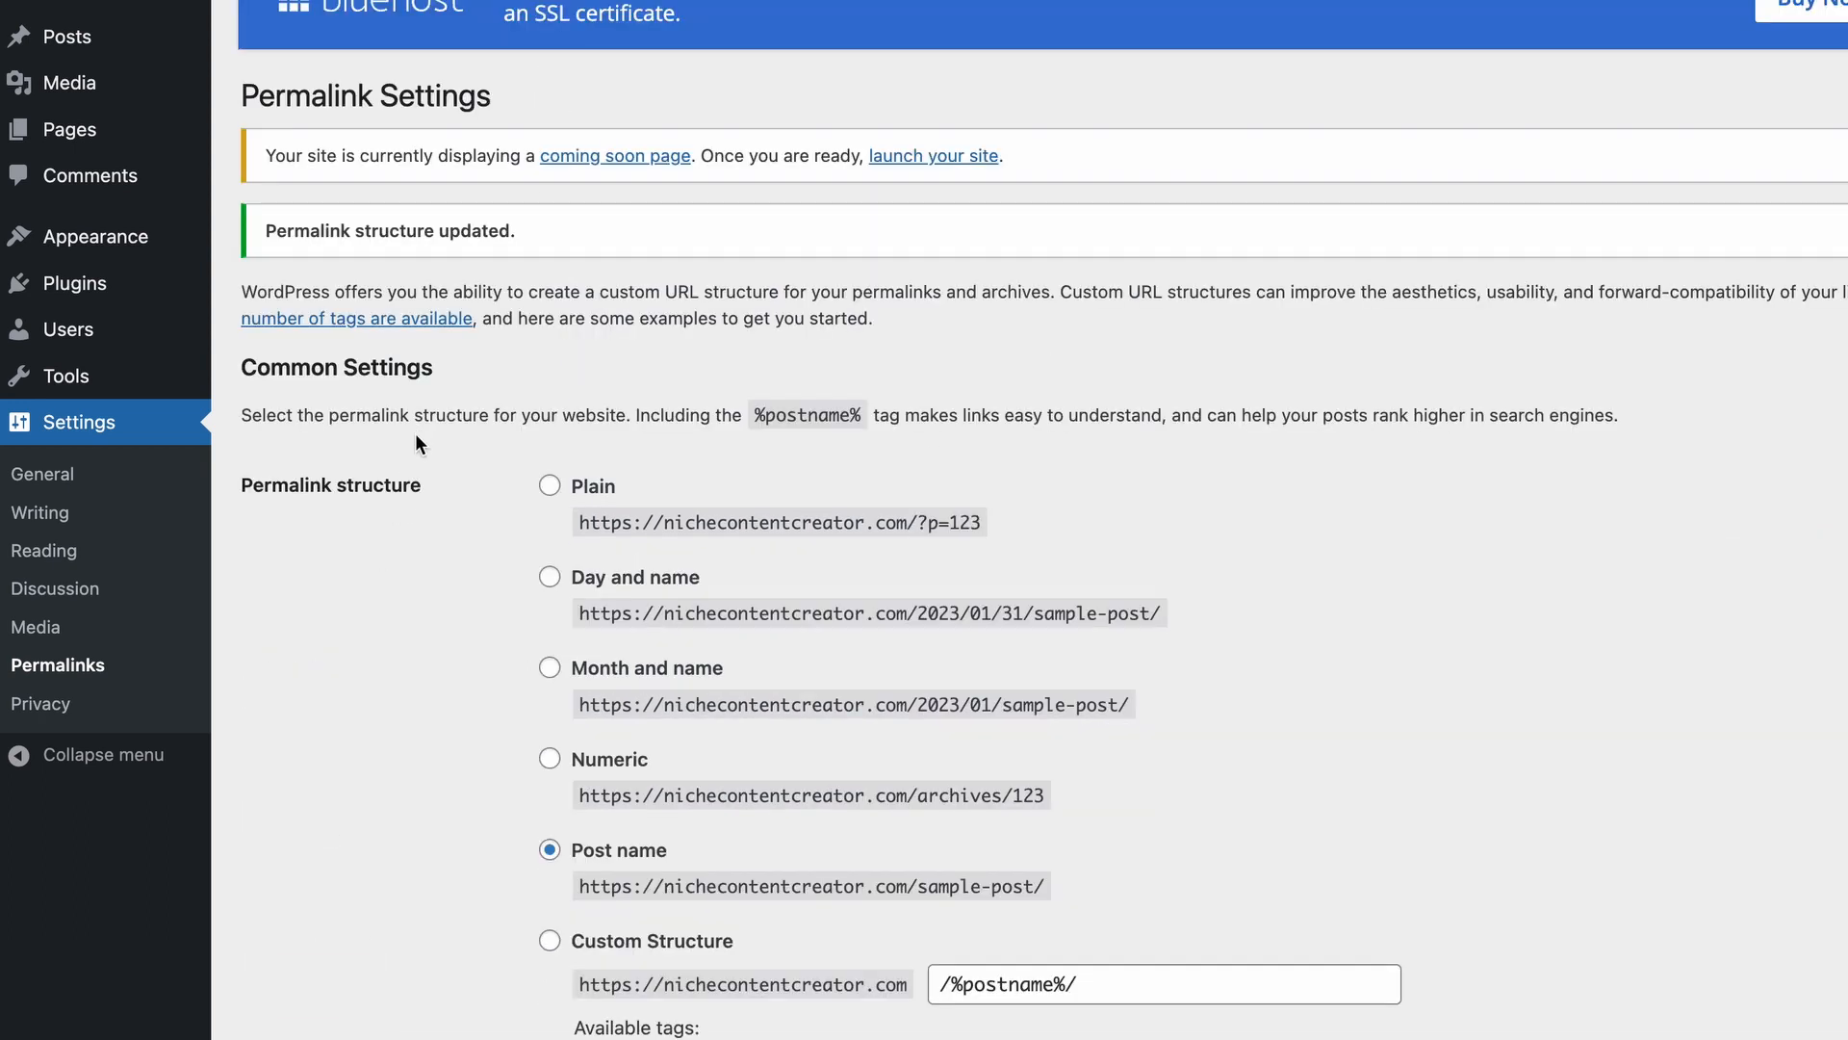